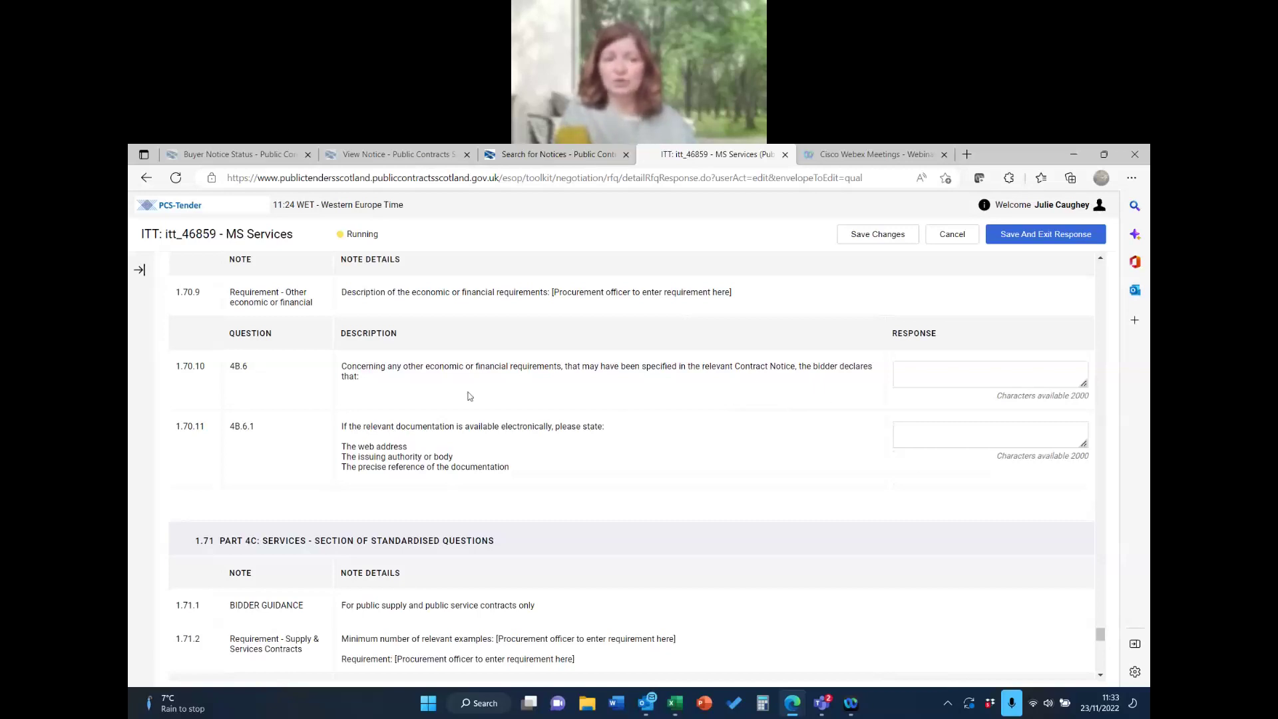
scroll(469, 396, up, 1)
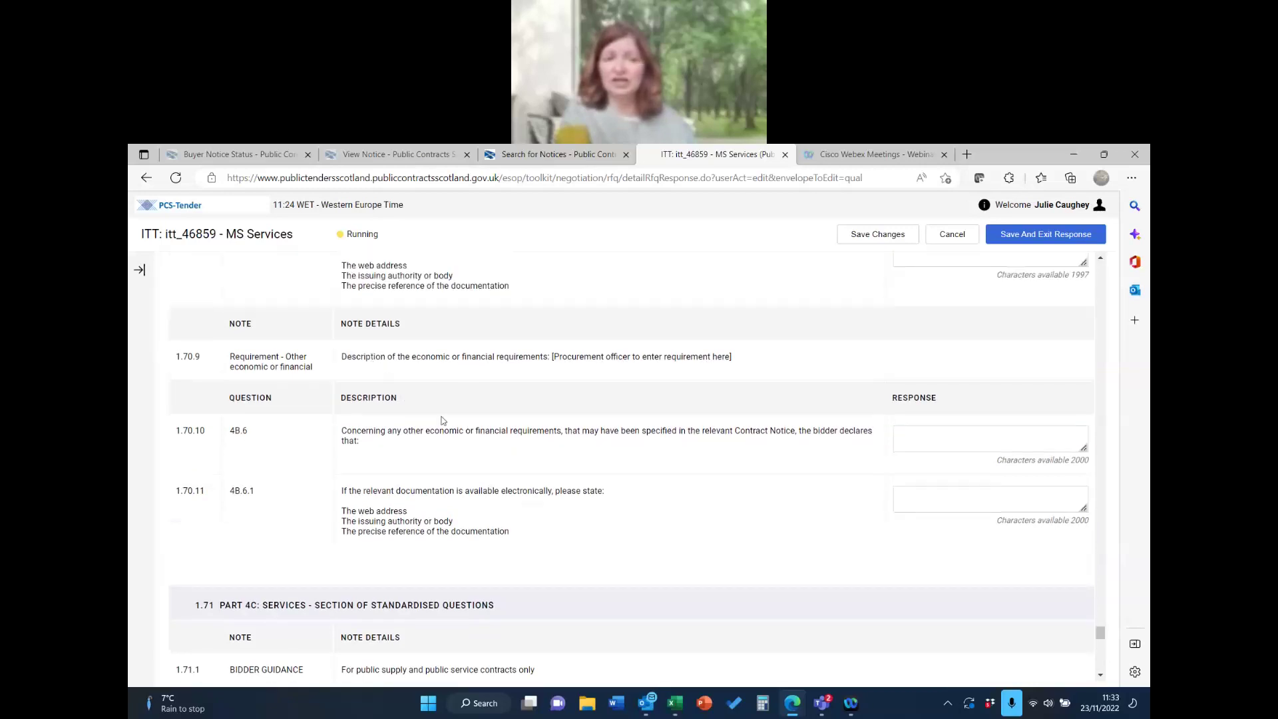
click(905, 442)
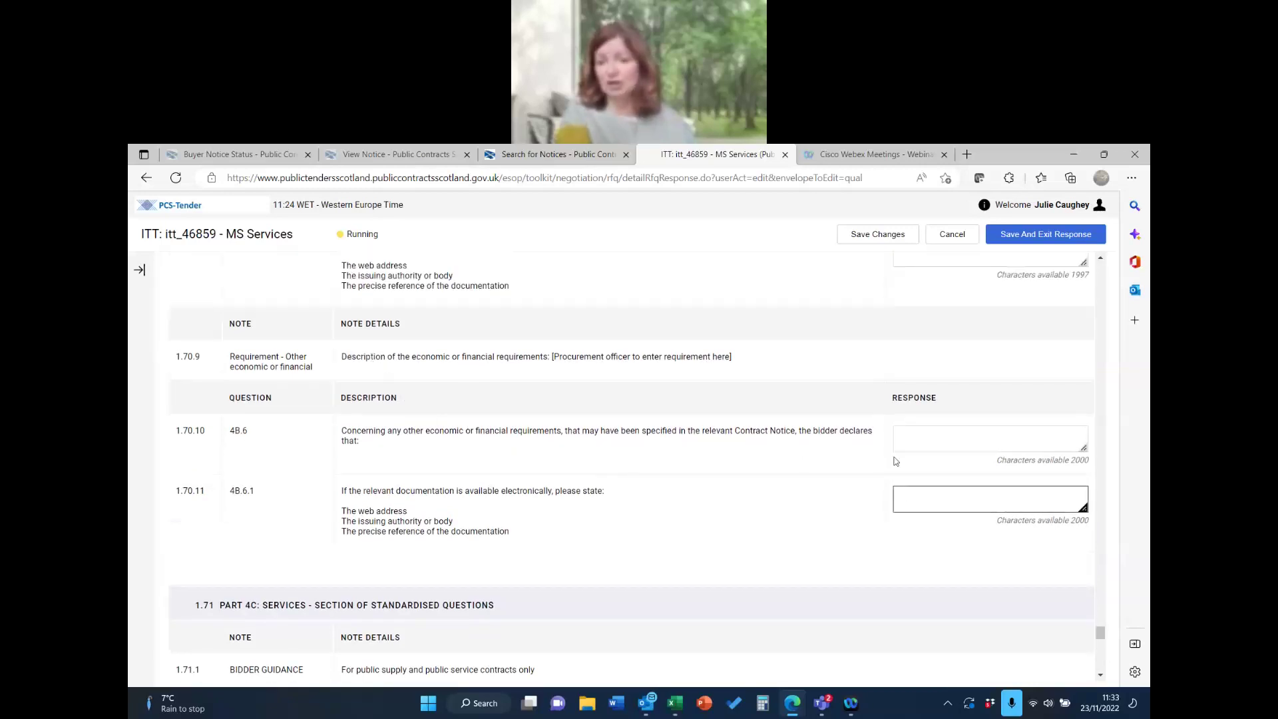
click(489, 517)
Download the instructional attachment for question 4C.1.2, open 4C.1.2 Technical Experience.doc to view the template, and close it.
scroll(489, 517, down, 3)
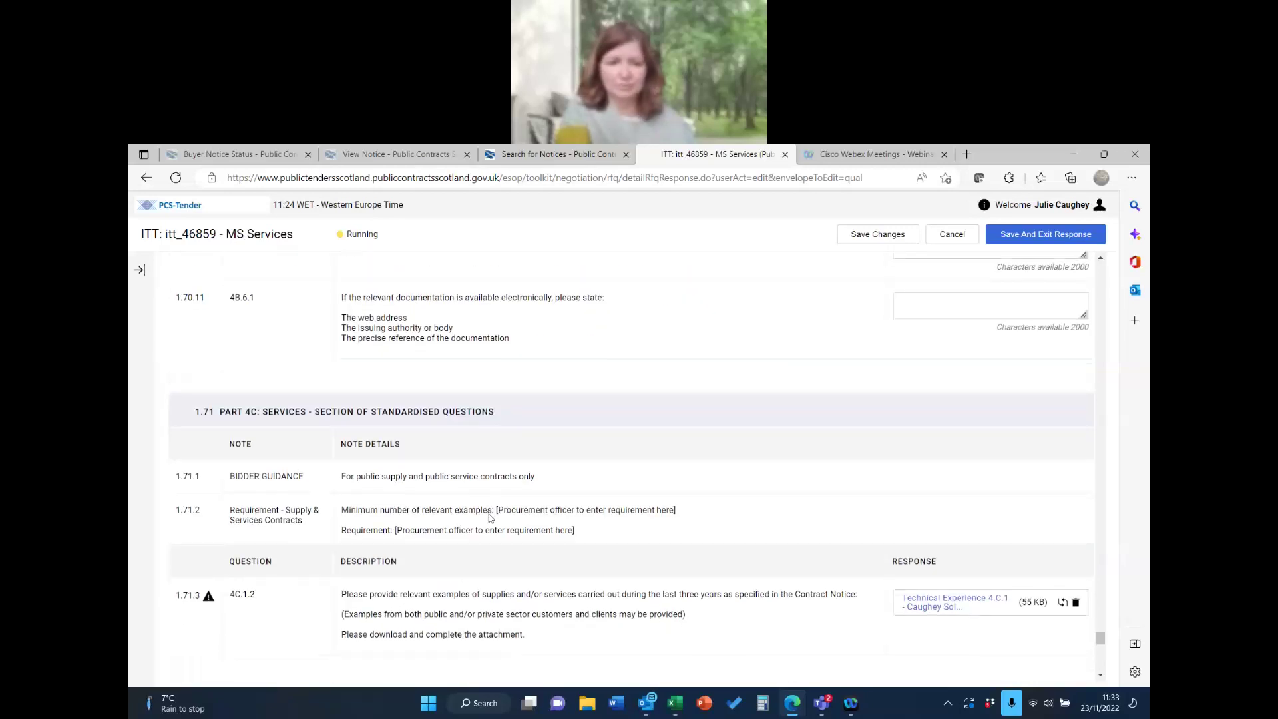
scroll(489, 517, down, 2)
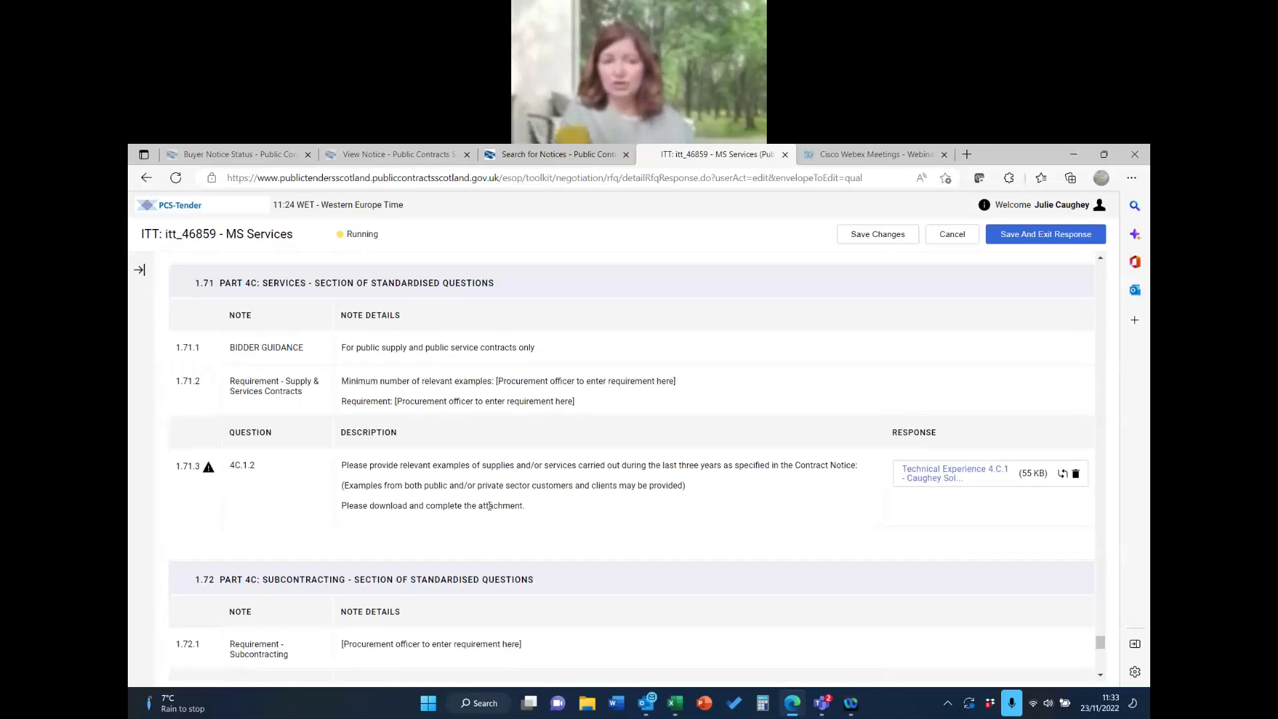
scroll(489, 469, down, 1)
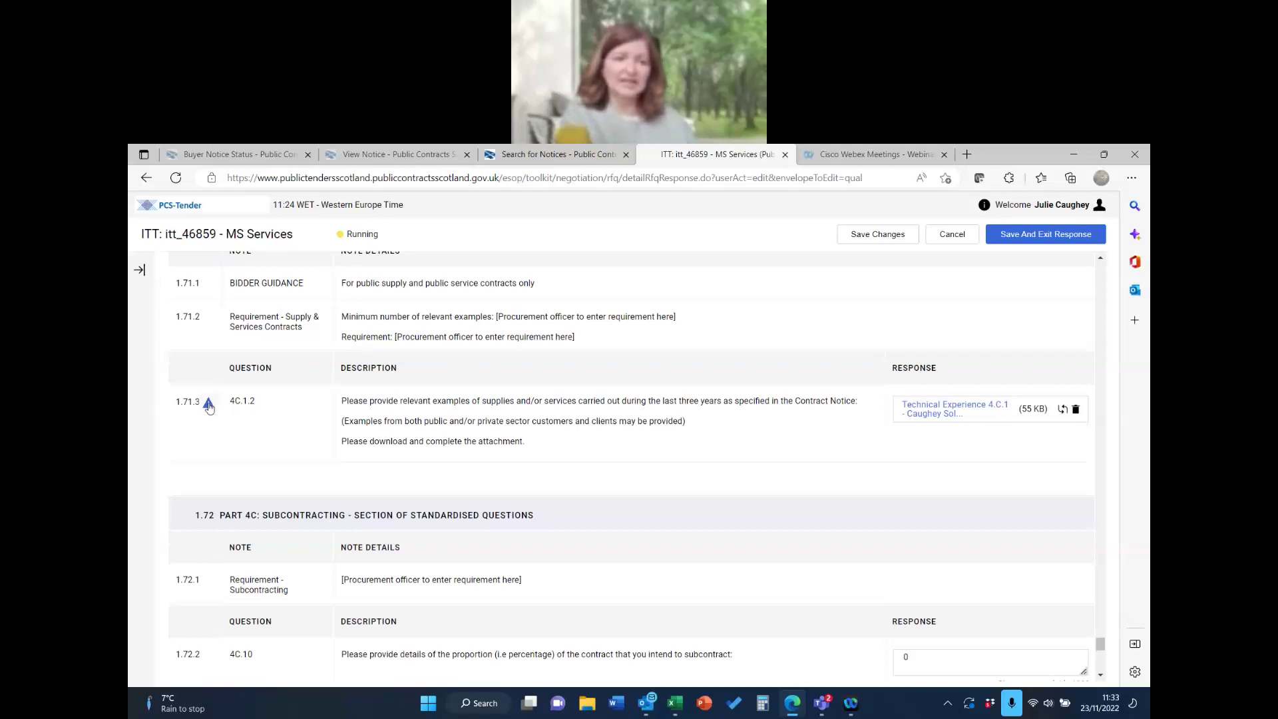
mouse_move(208, 407)
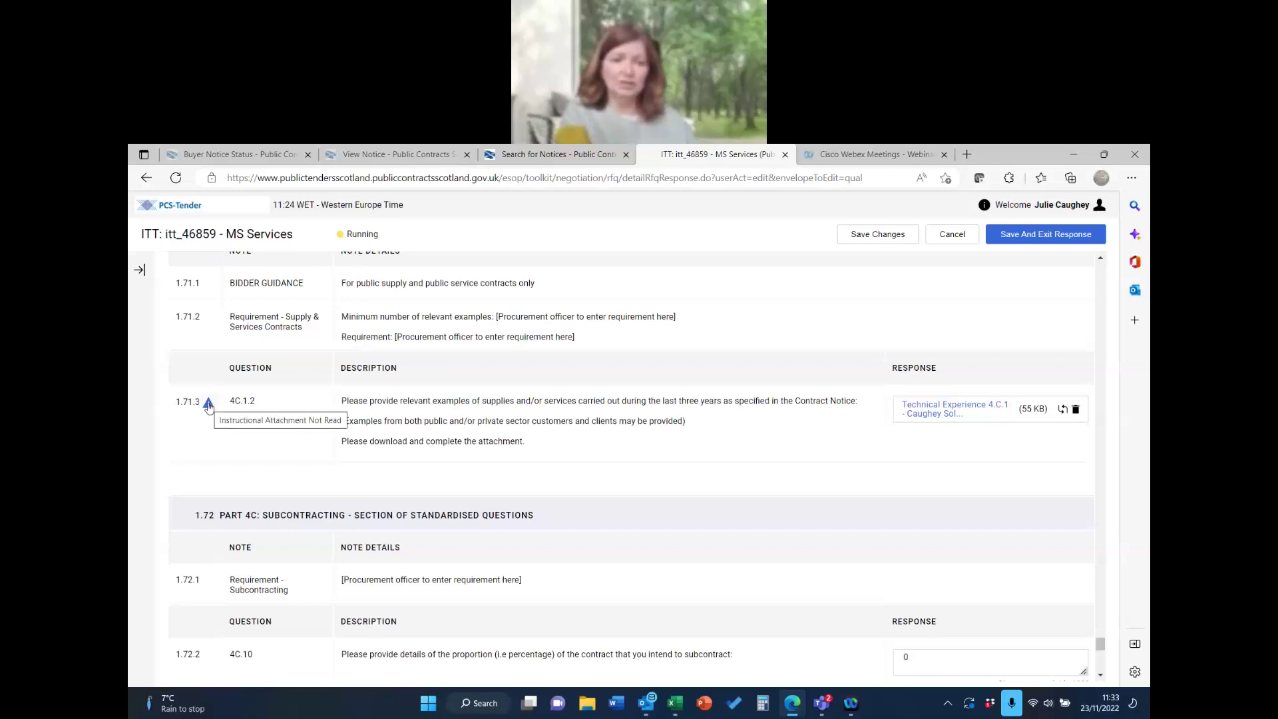
click(208, 405)
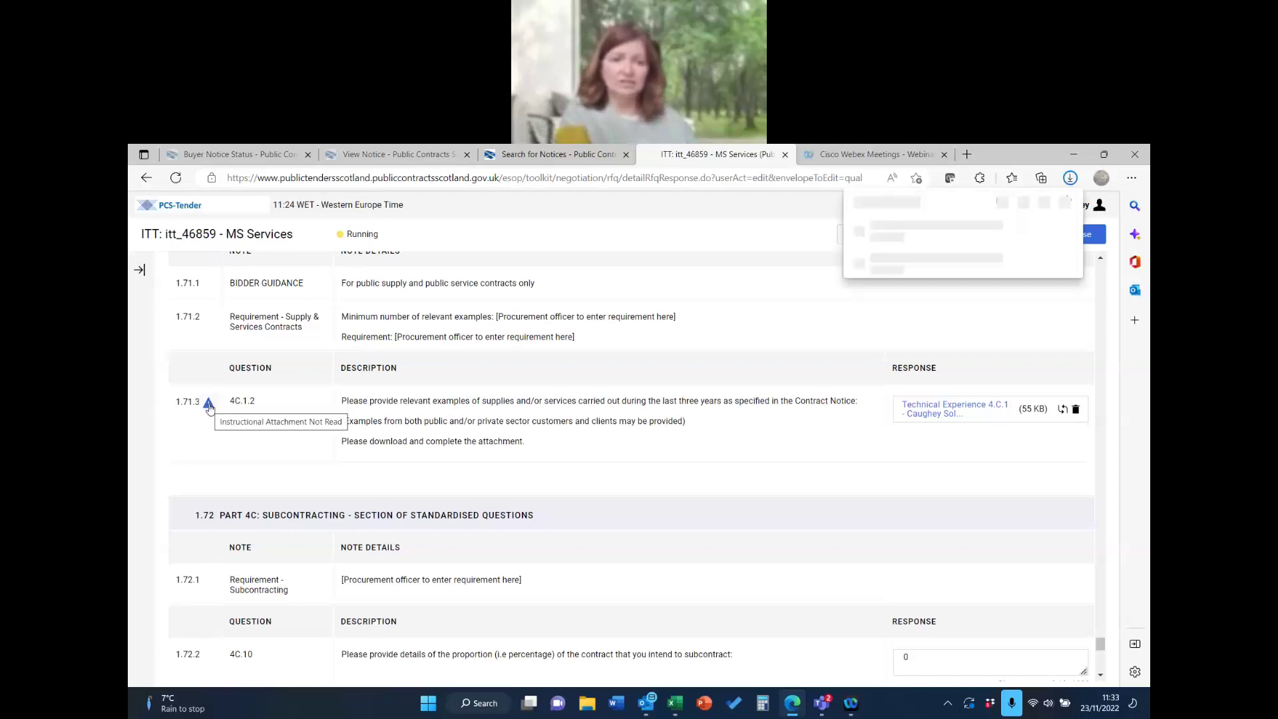
click(871, 241)
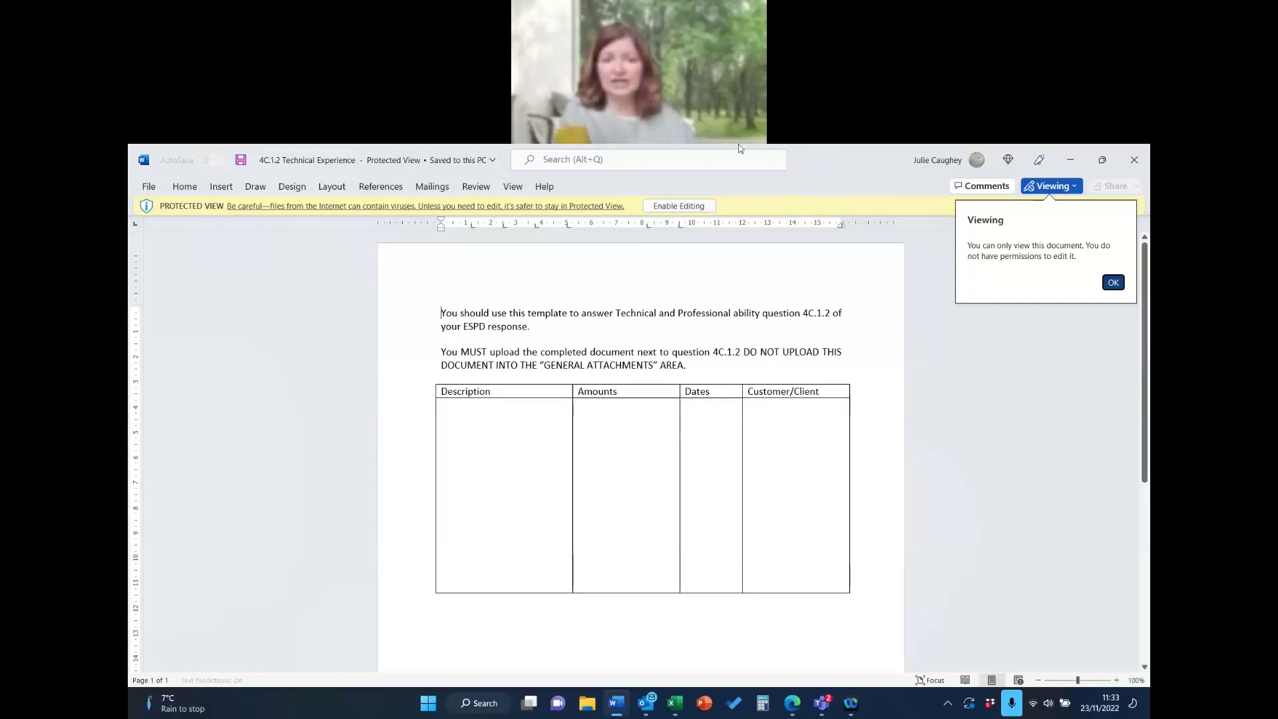
click(1134, 162)
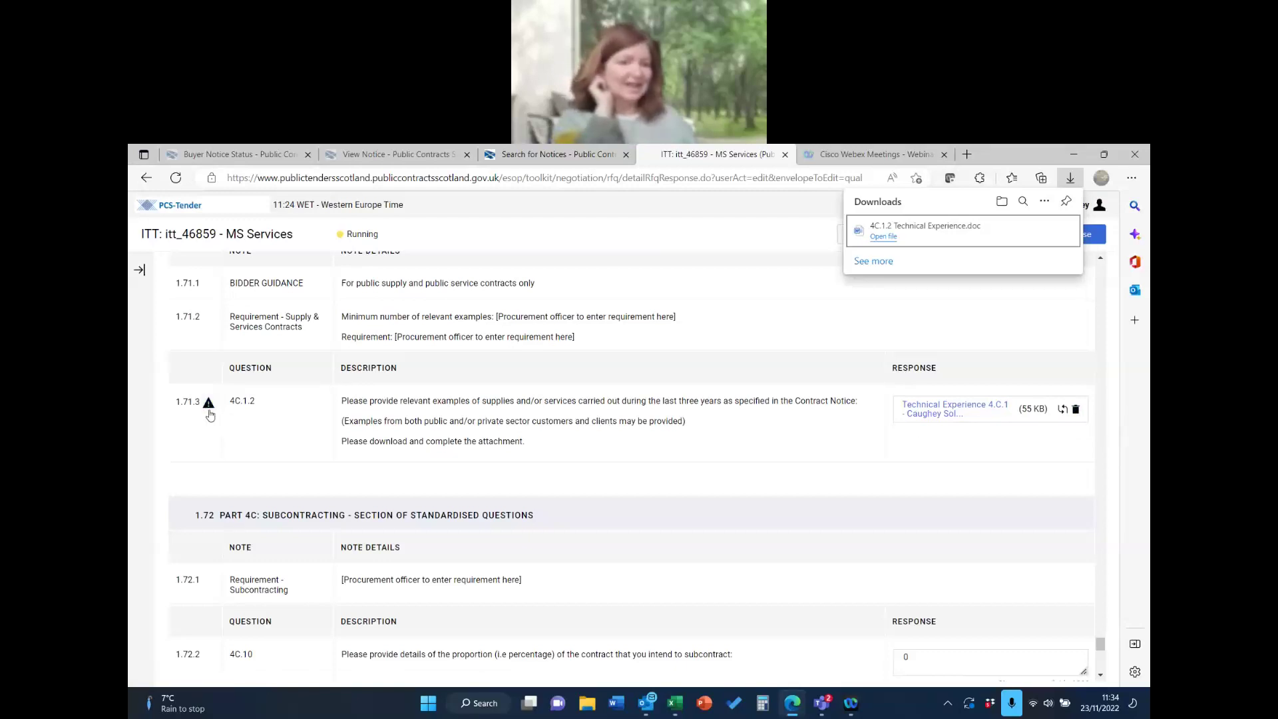
mouse_move(210, 411)
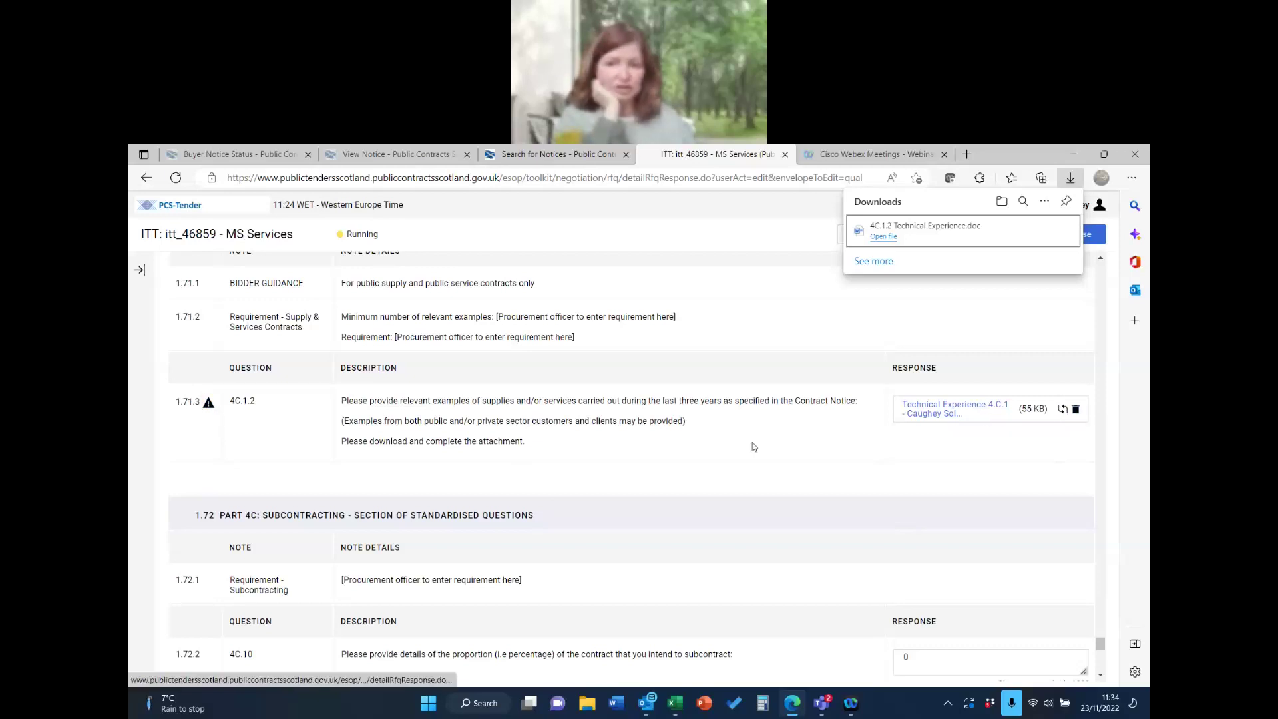
Examine the remaining qualification questions on subcontracting, quality assurance schemes and the concluding statements, including the response field for question 6.1.
scroll(754, 447, down, 2)
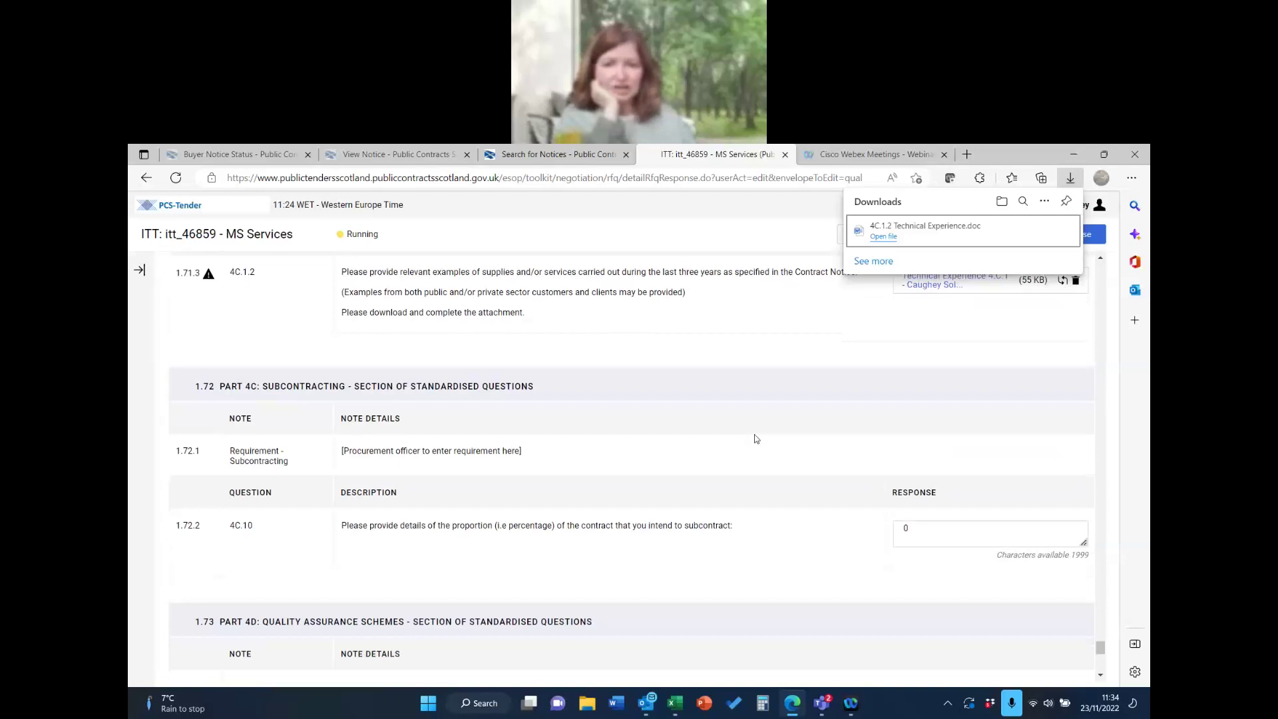
scroll(754, 441, down, 2)
scroll(919, 424, down, 2)
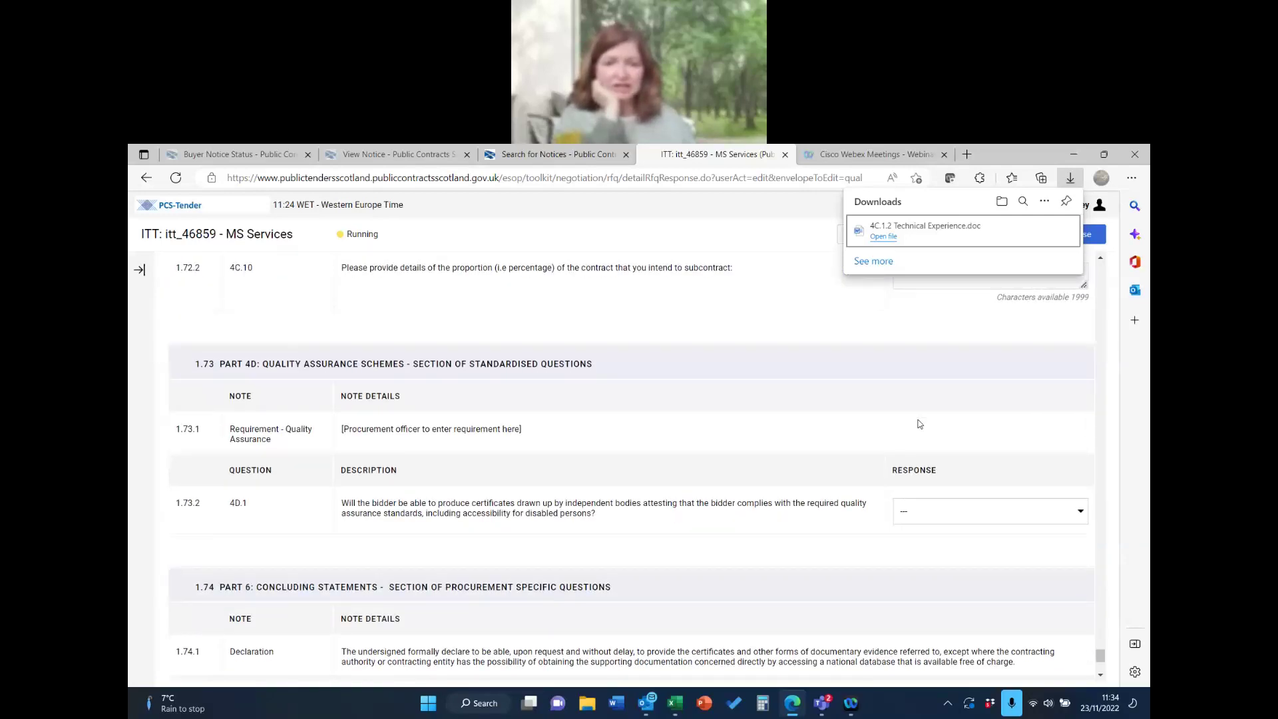
scroll(919, 424, down, 1)
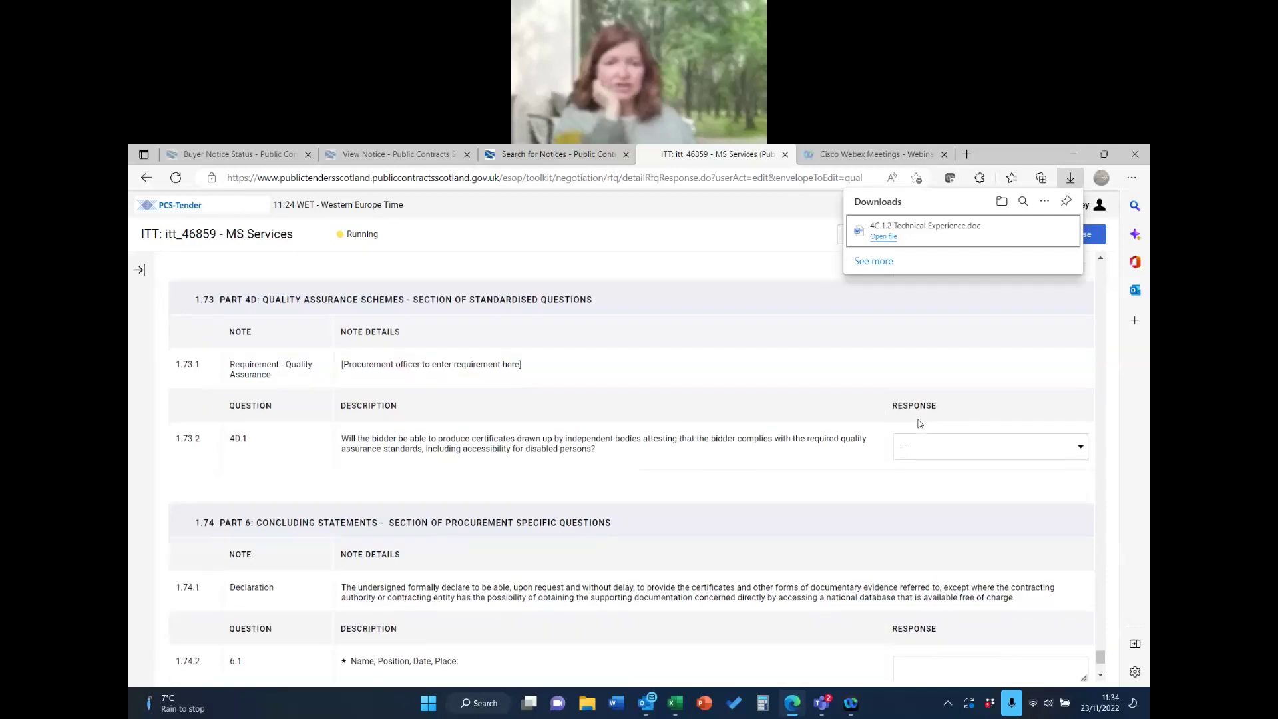
scroll(918, 424, down, 1)
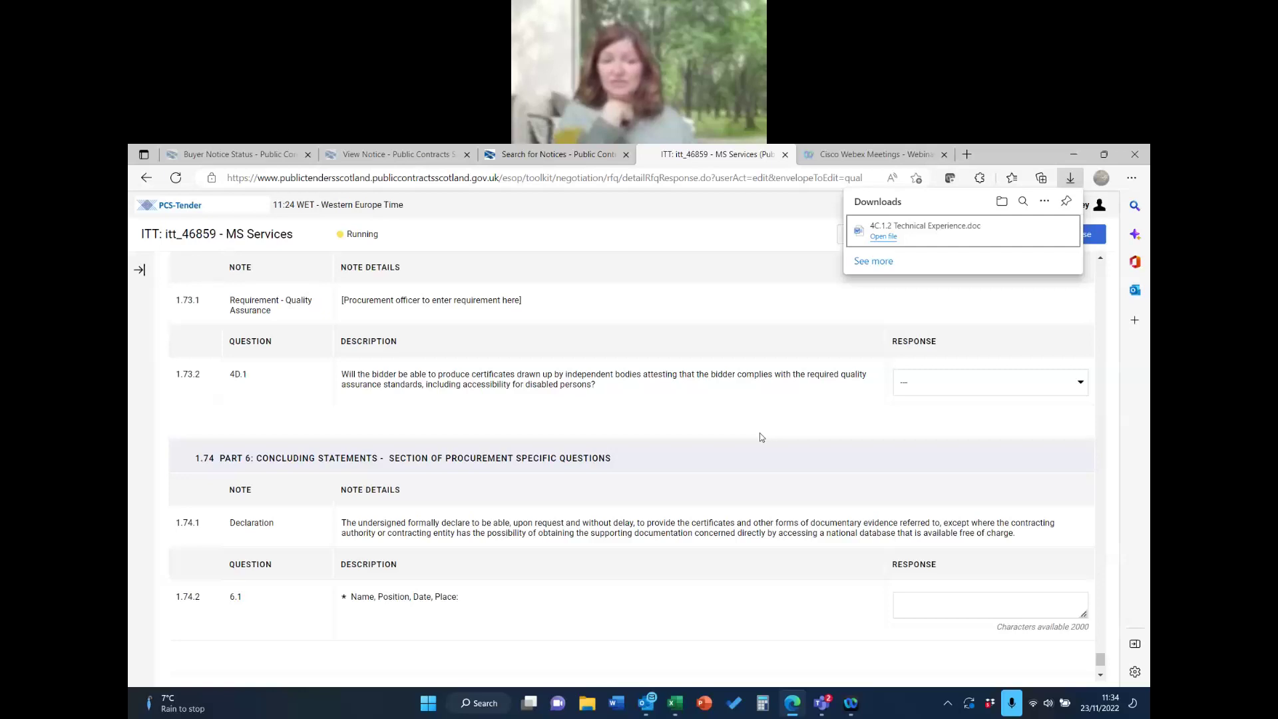
scroll(762, 437, down, 2)
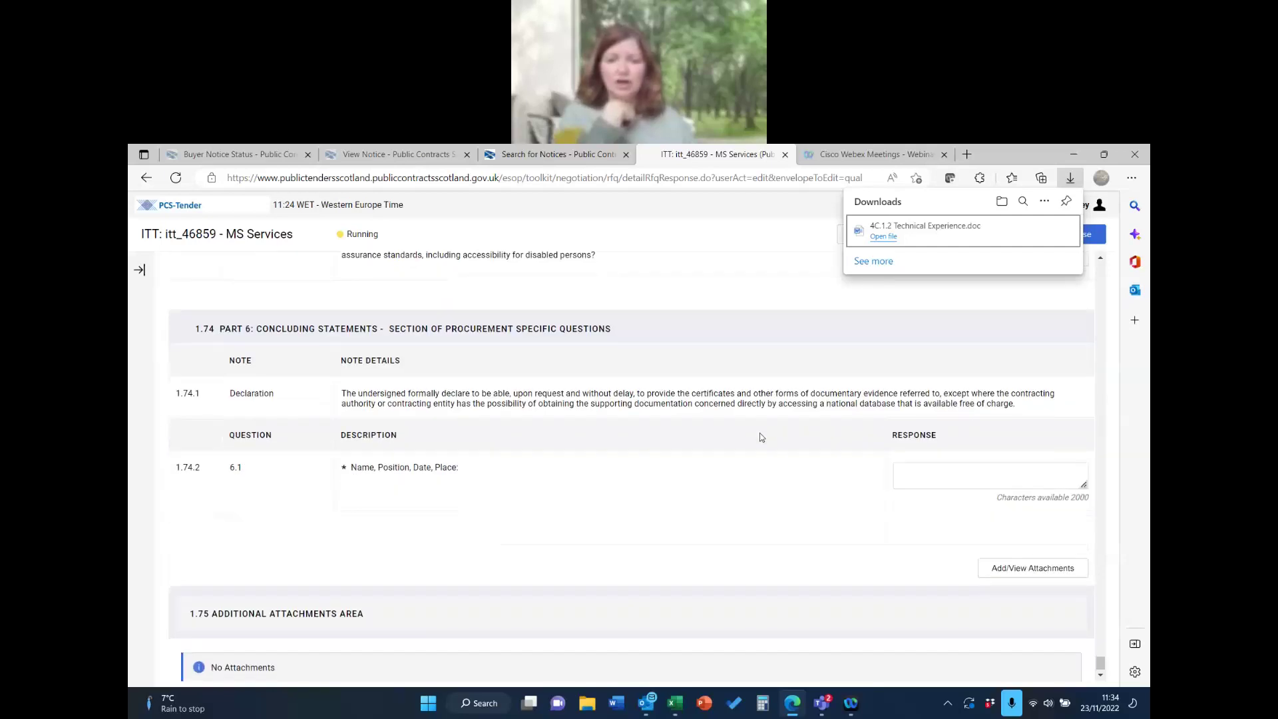
click(944, 464)
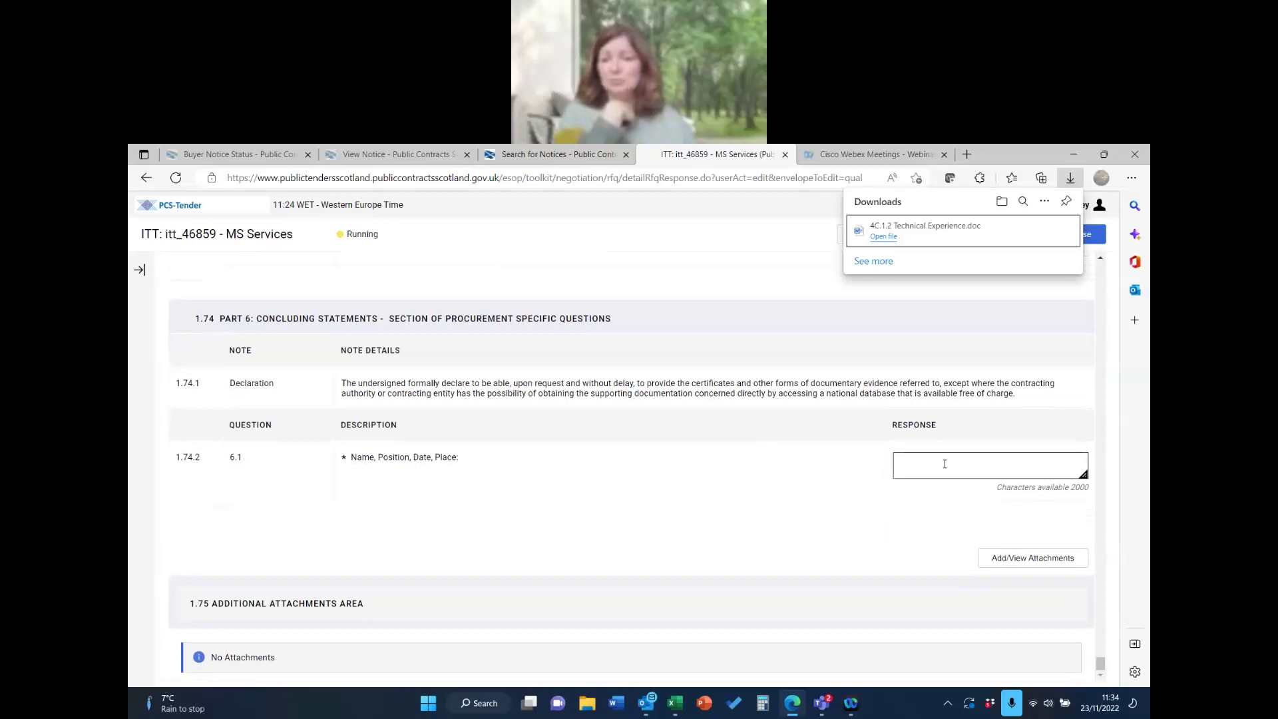
click(972, 460)
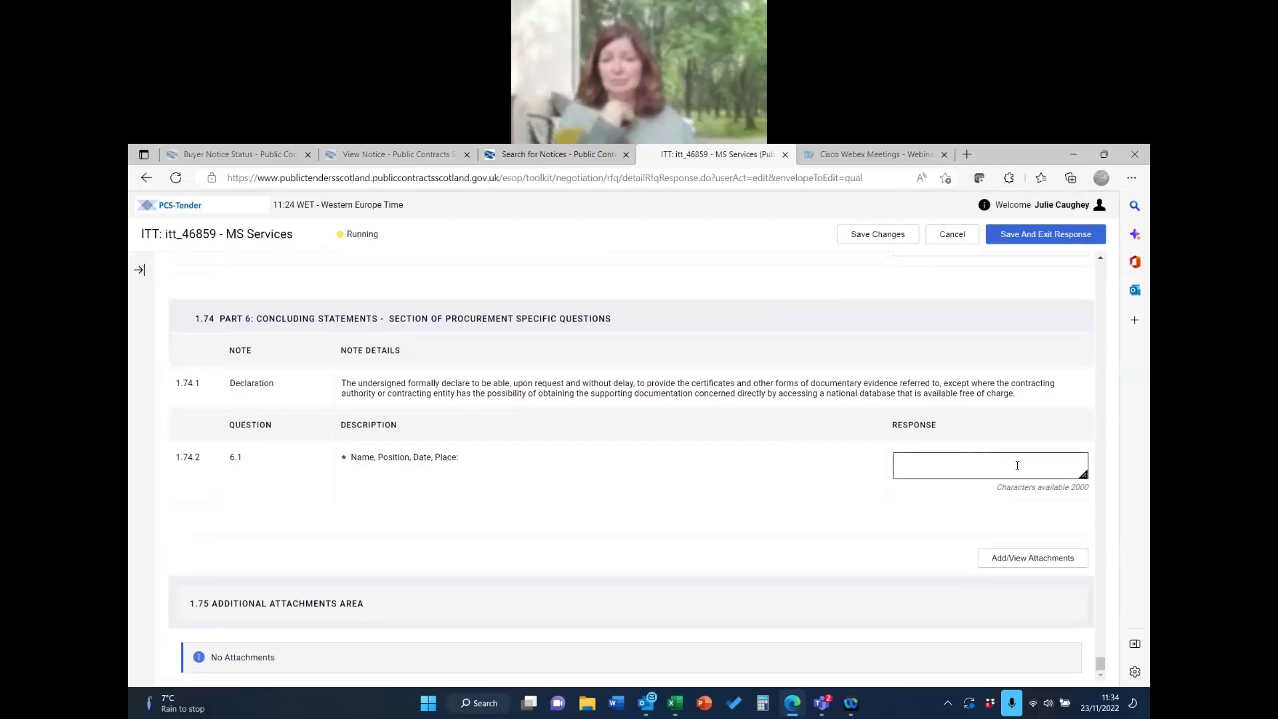
Save the qualification response while continuing to edit it, leaving the declaration answer for question 6.1 blank.
scroll(872, 433, up, 1)
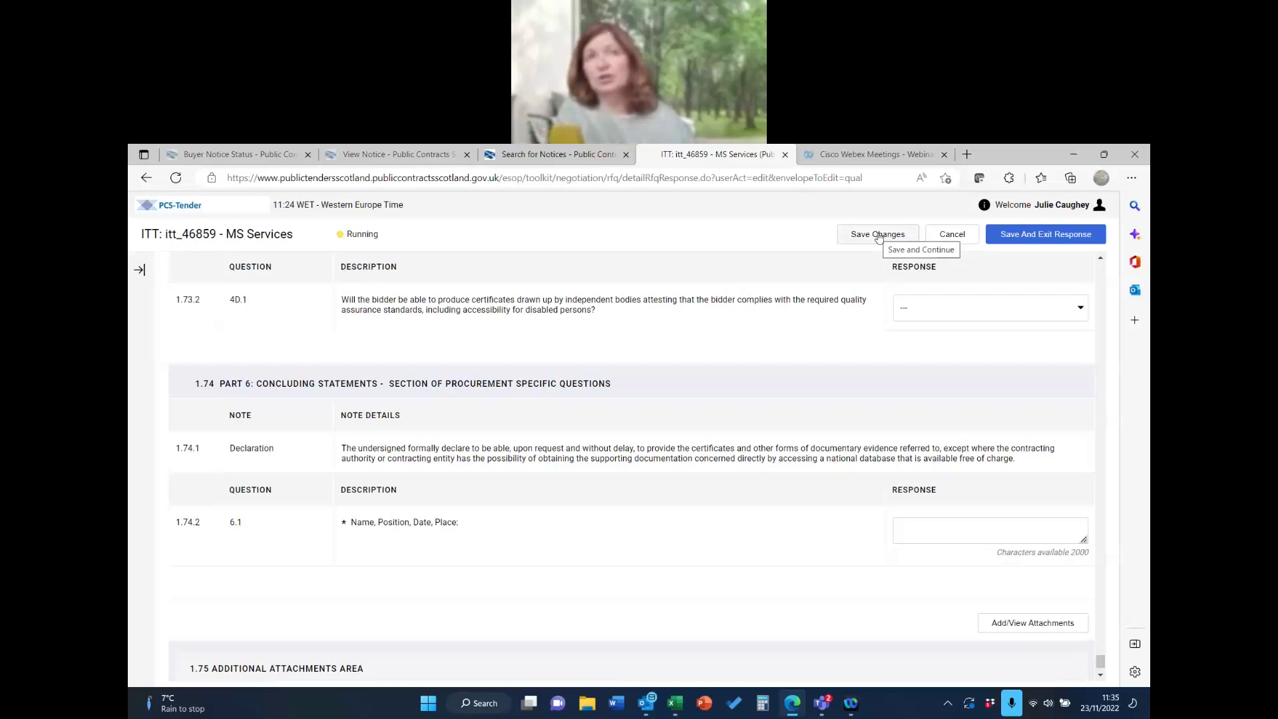
click(906, 530)
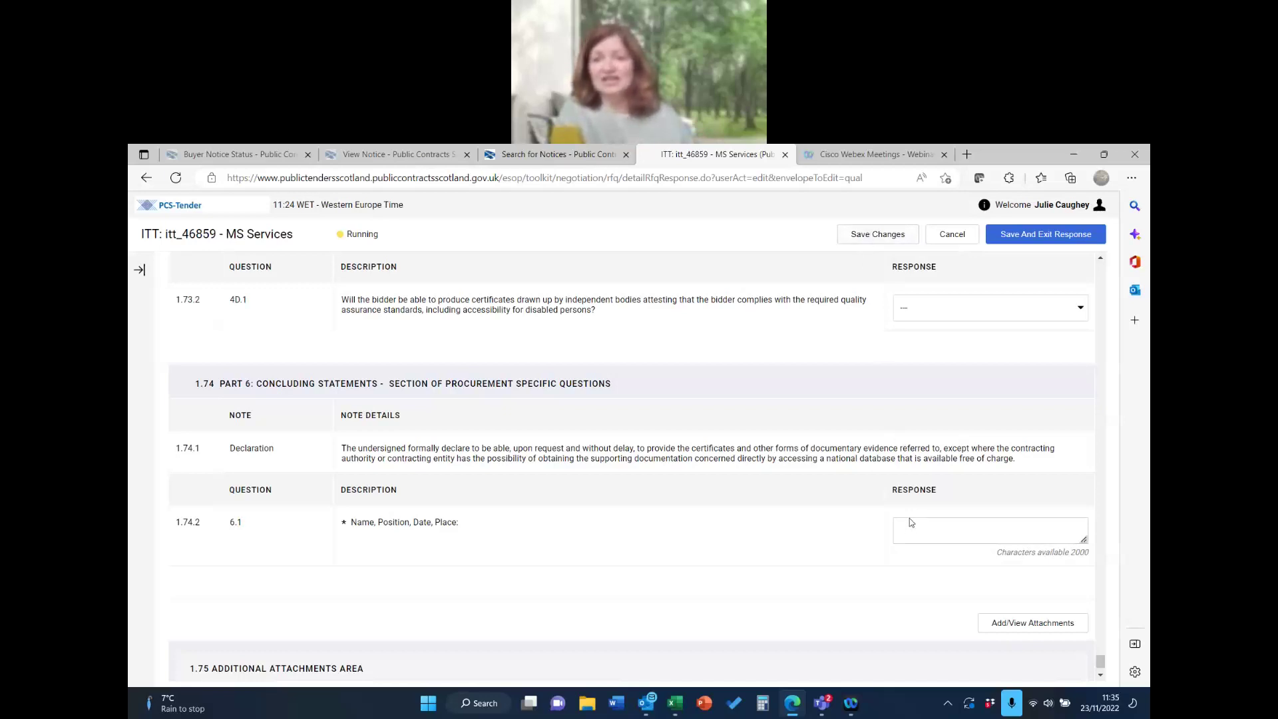
click(872, 237)
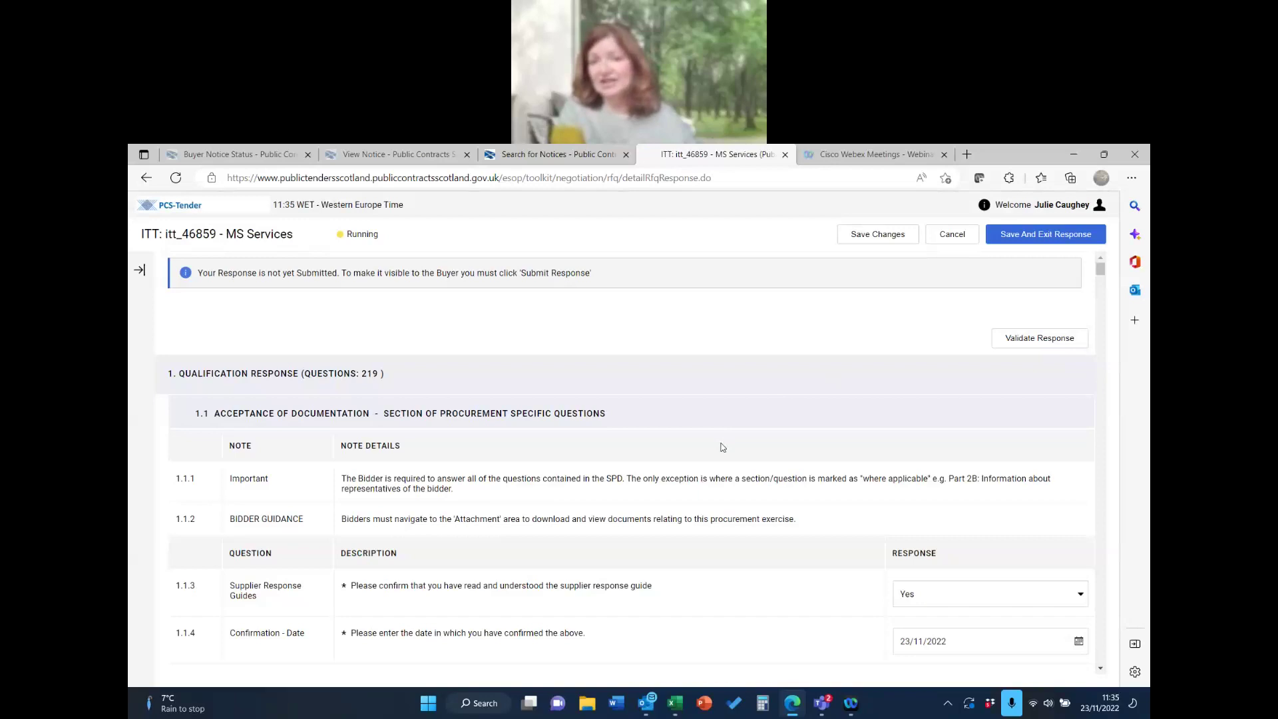
Look through the saved qualification questionnaire from section 1.1 to the additional attachments area, checking Parts 4D and 6.
scroll(723, 447, down, 1)
scroll(722, 447, down, 5)
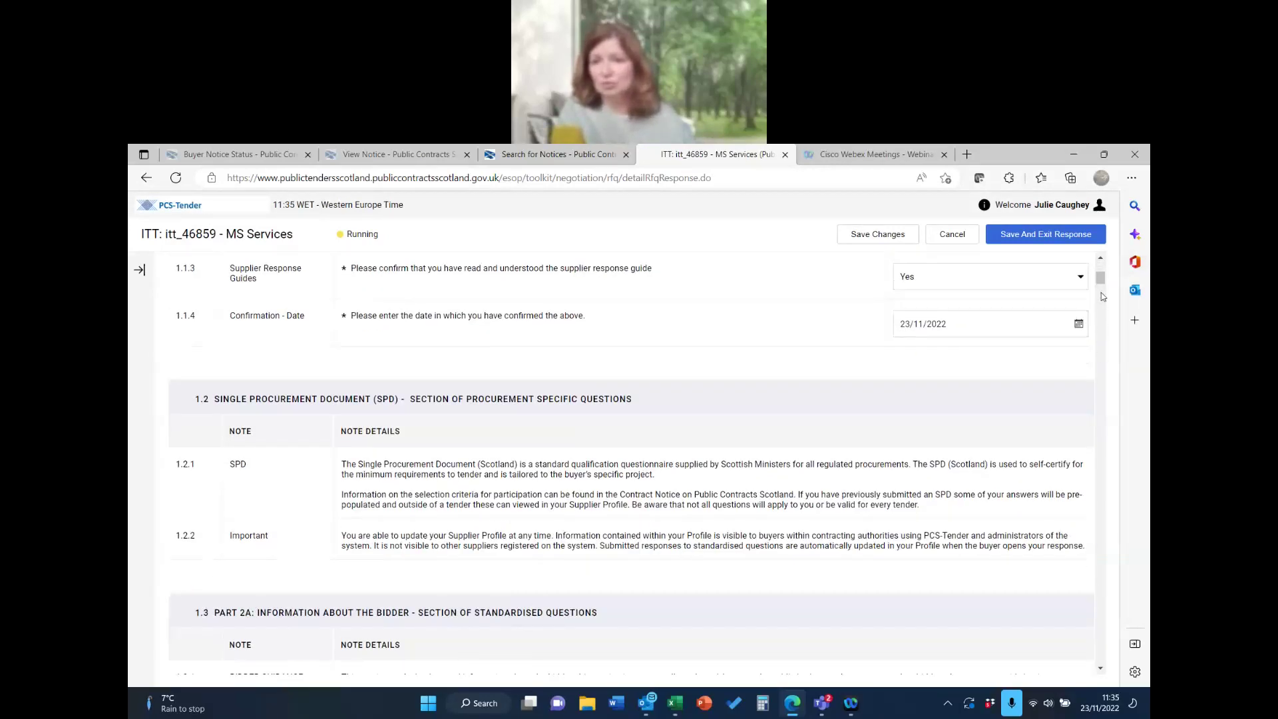
drag(1100, 287, 1099, 527)
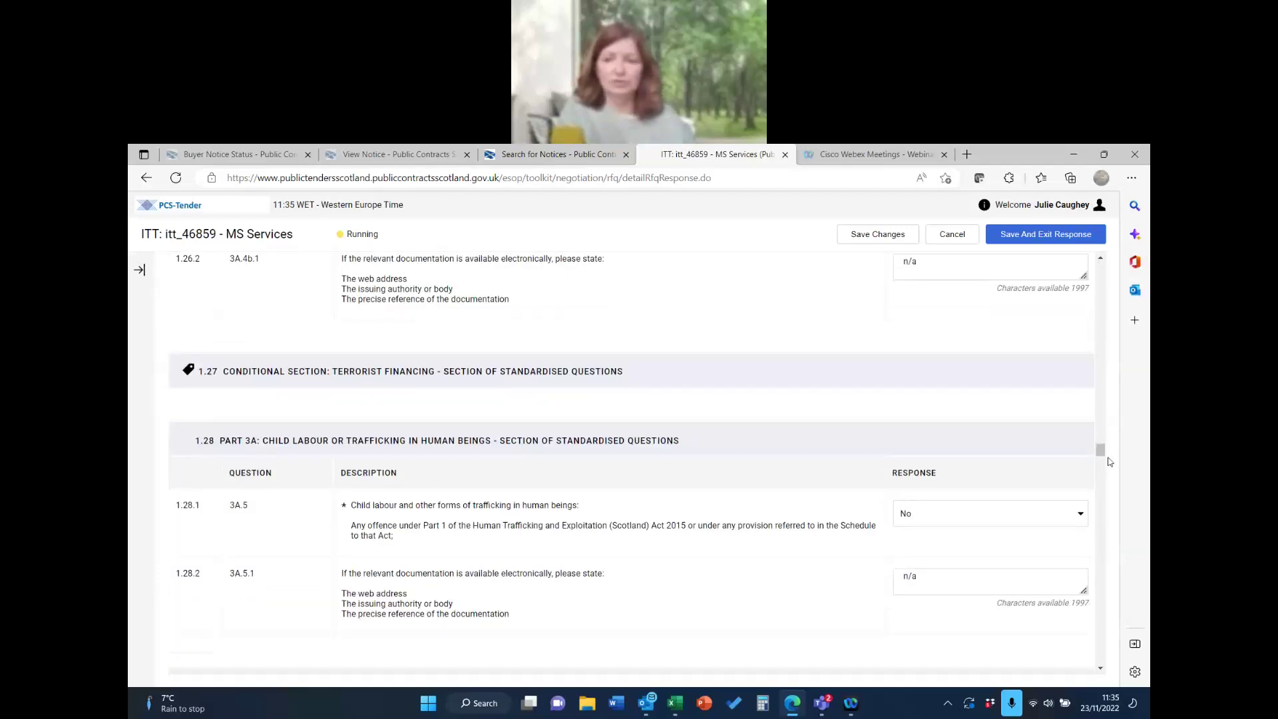
drag(1100, 450, 1116, 669)
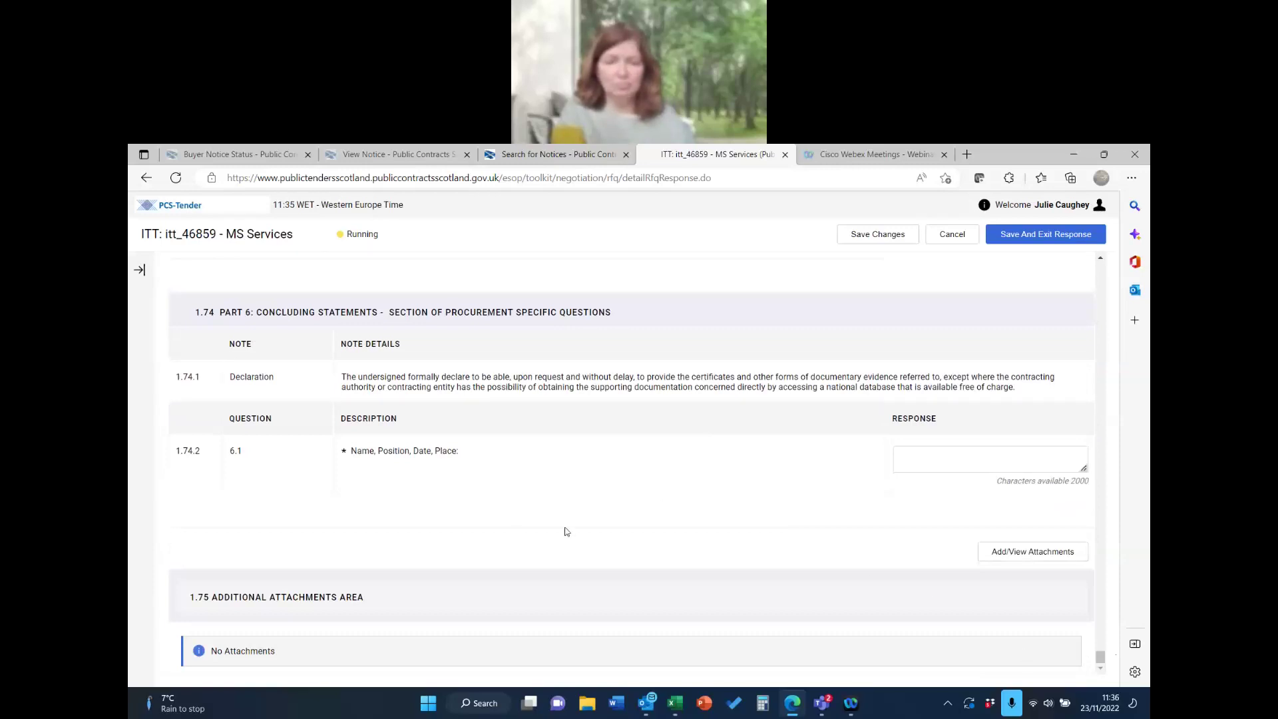
scroll(567, 531, up, 2)
scroll(568, 530, up, 3)
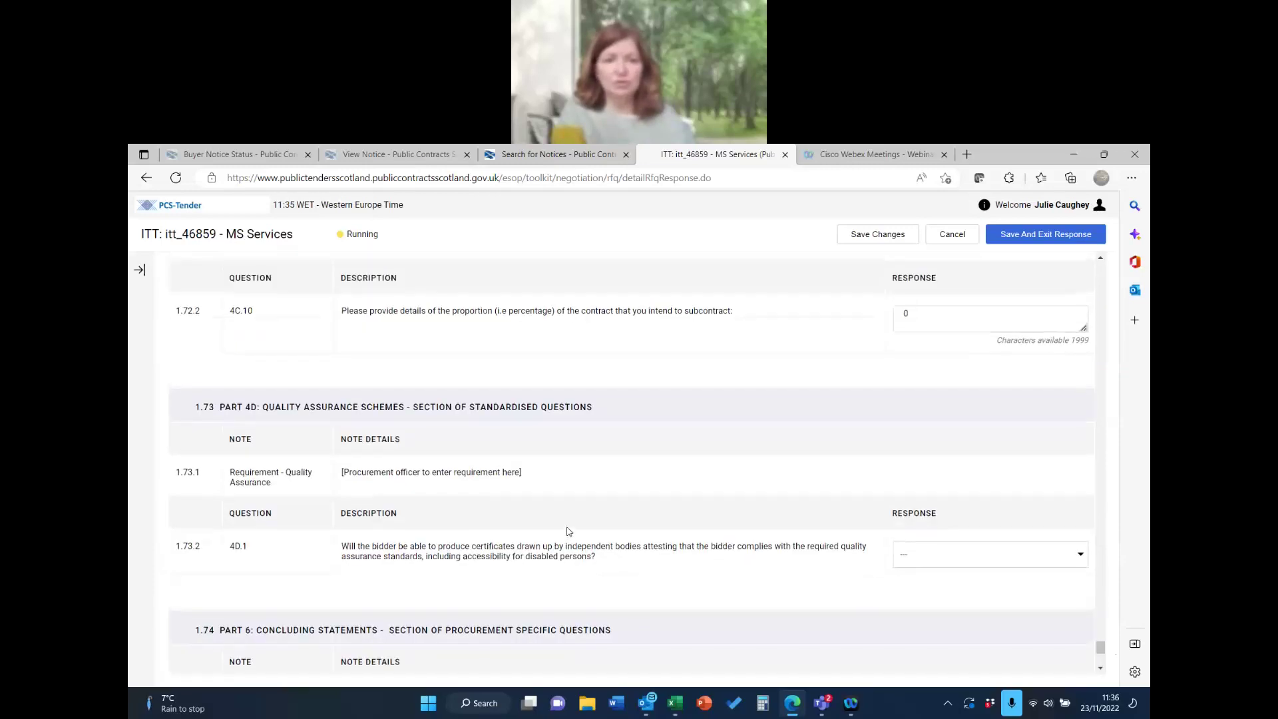
scroll(565, 527, down, 5)
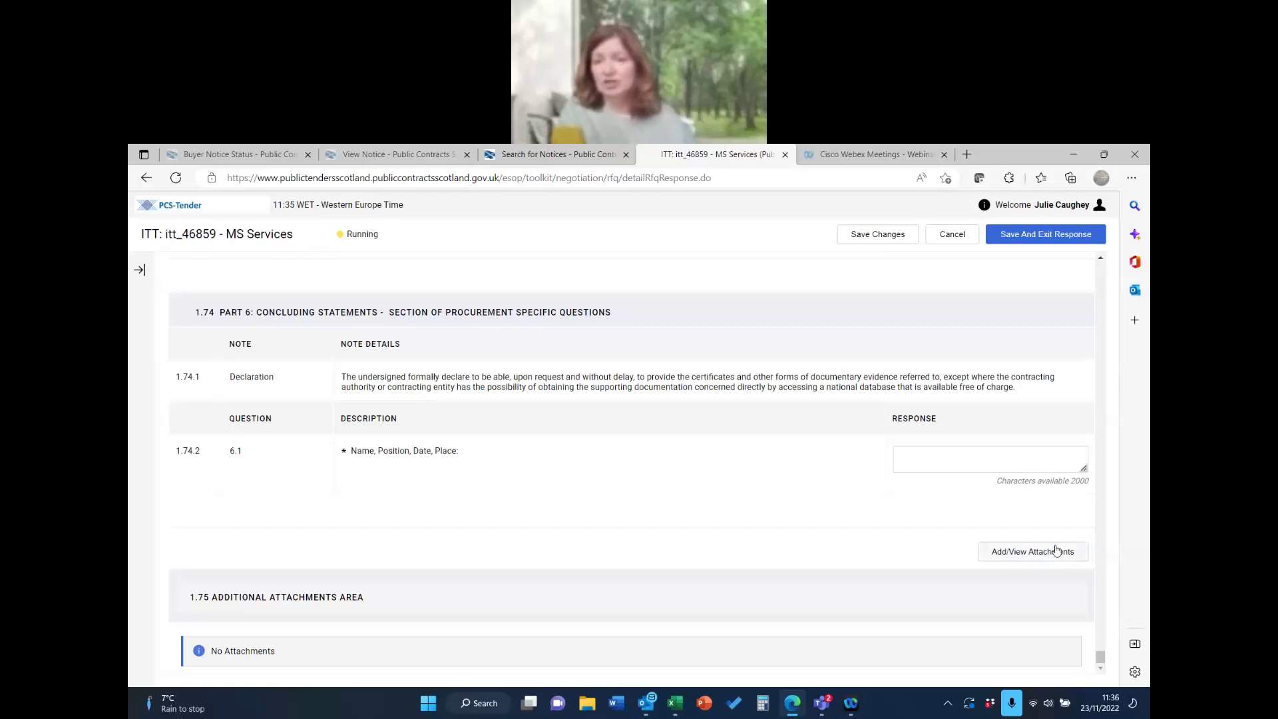
Save the qualification response again, exit its editor and confirm the save to return to the response summary.
click(876, 239)
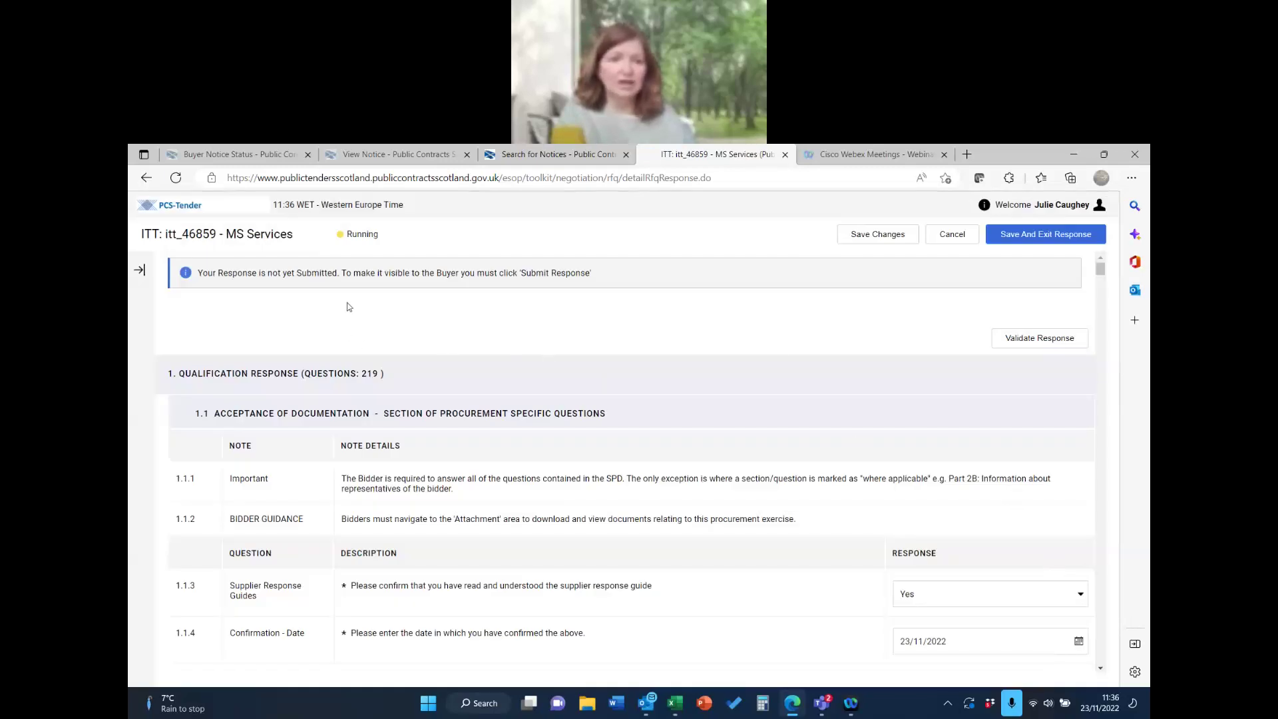
click(1028, 235)
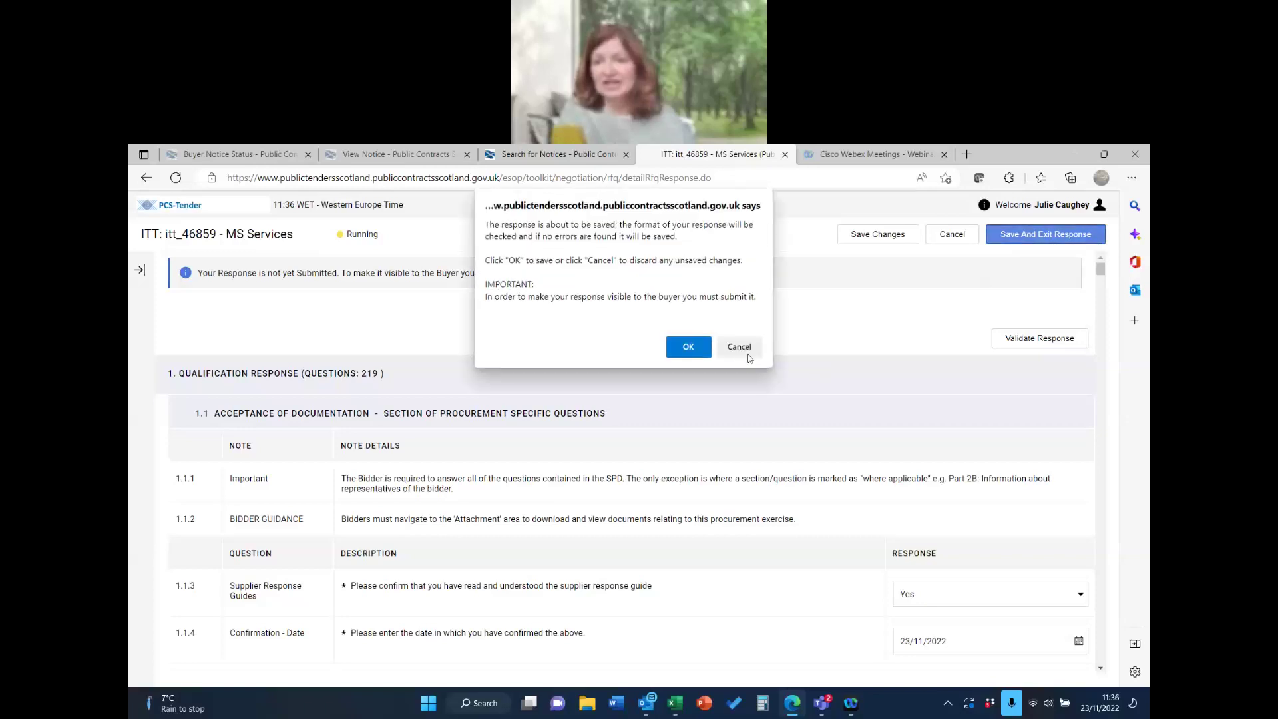
click(688, 346)
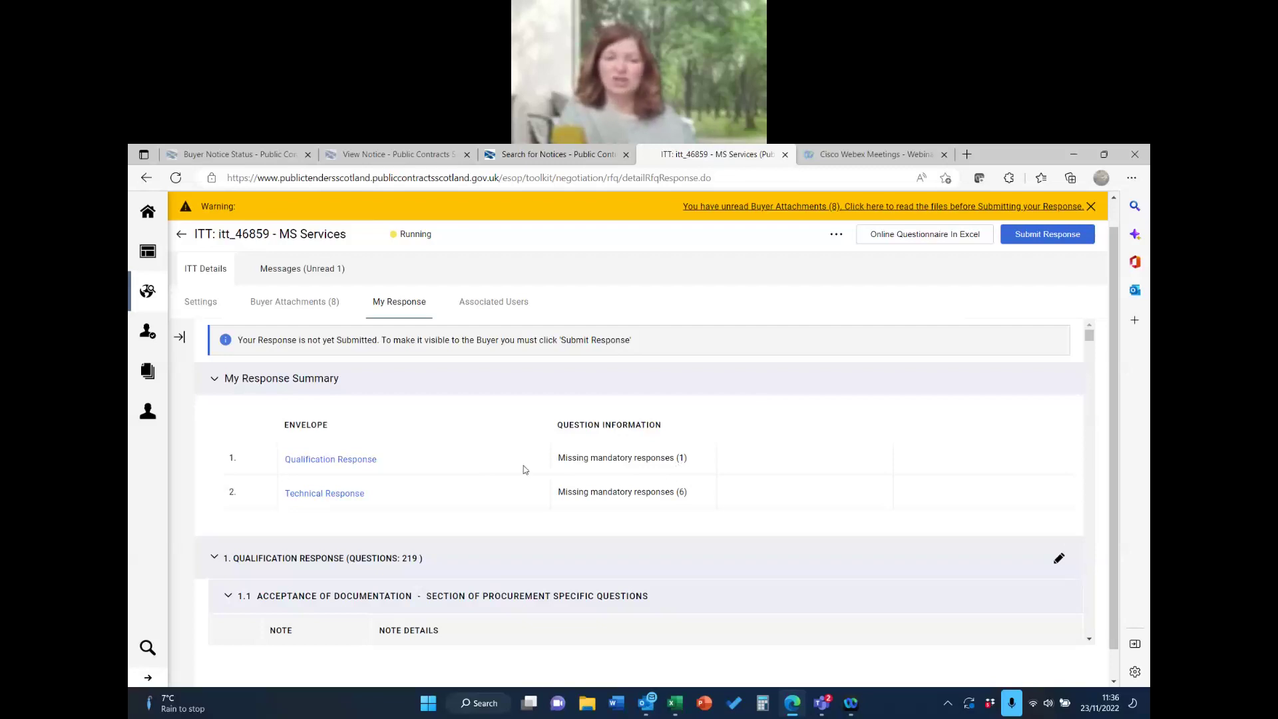
Open the Technical Response envelope for editing and look through its questions from the mandatory requirements to the additional attachments area.
scroll(415, 446, down, 1)
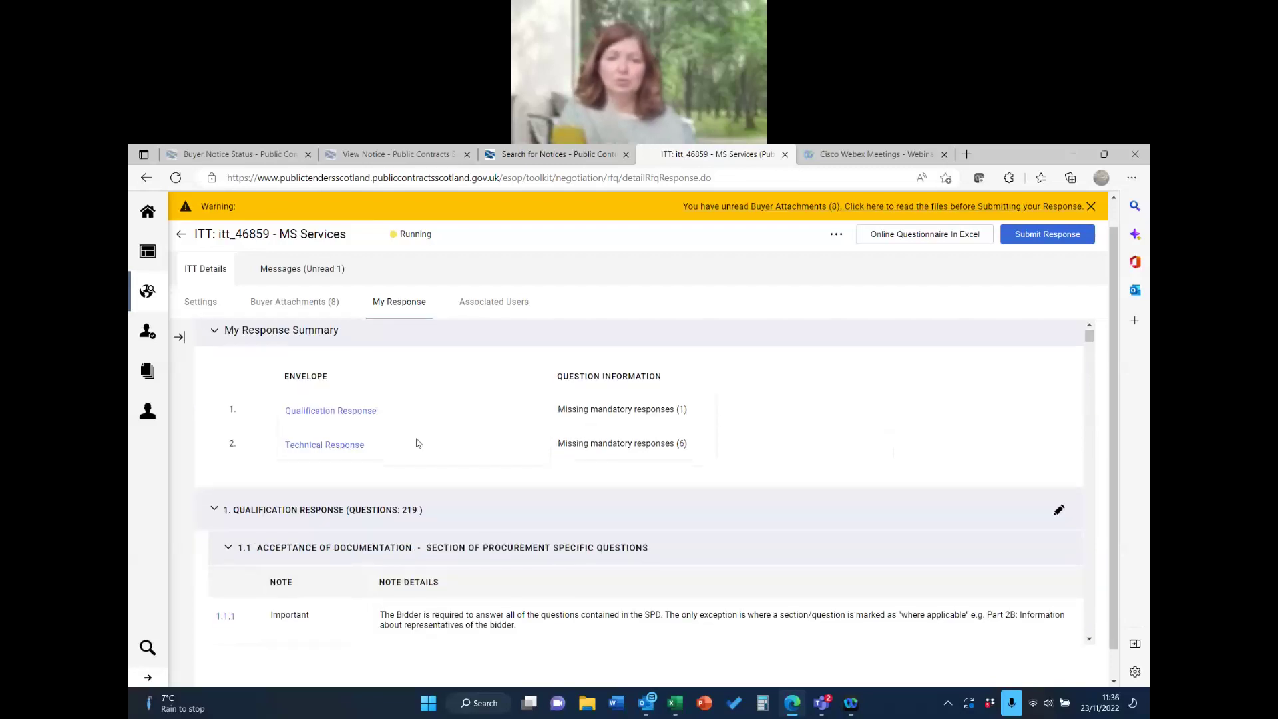
click(323, 445)
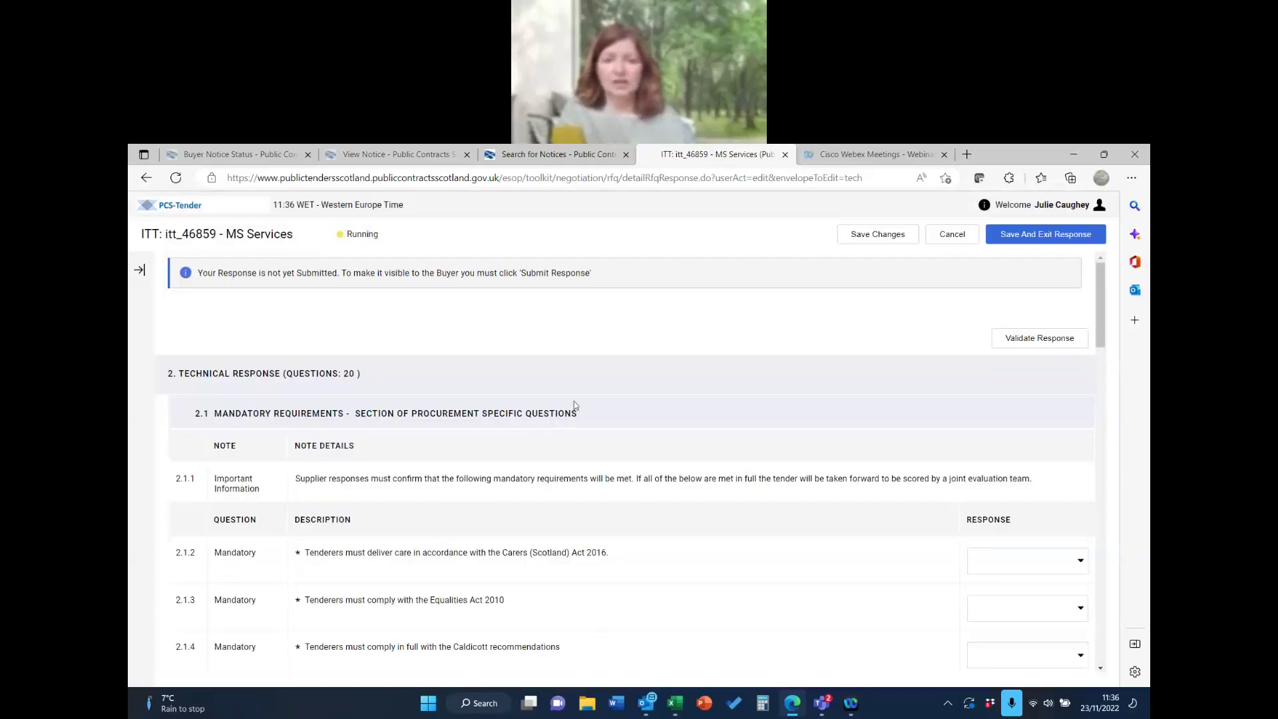
scroll(574, 403, down, 3)
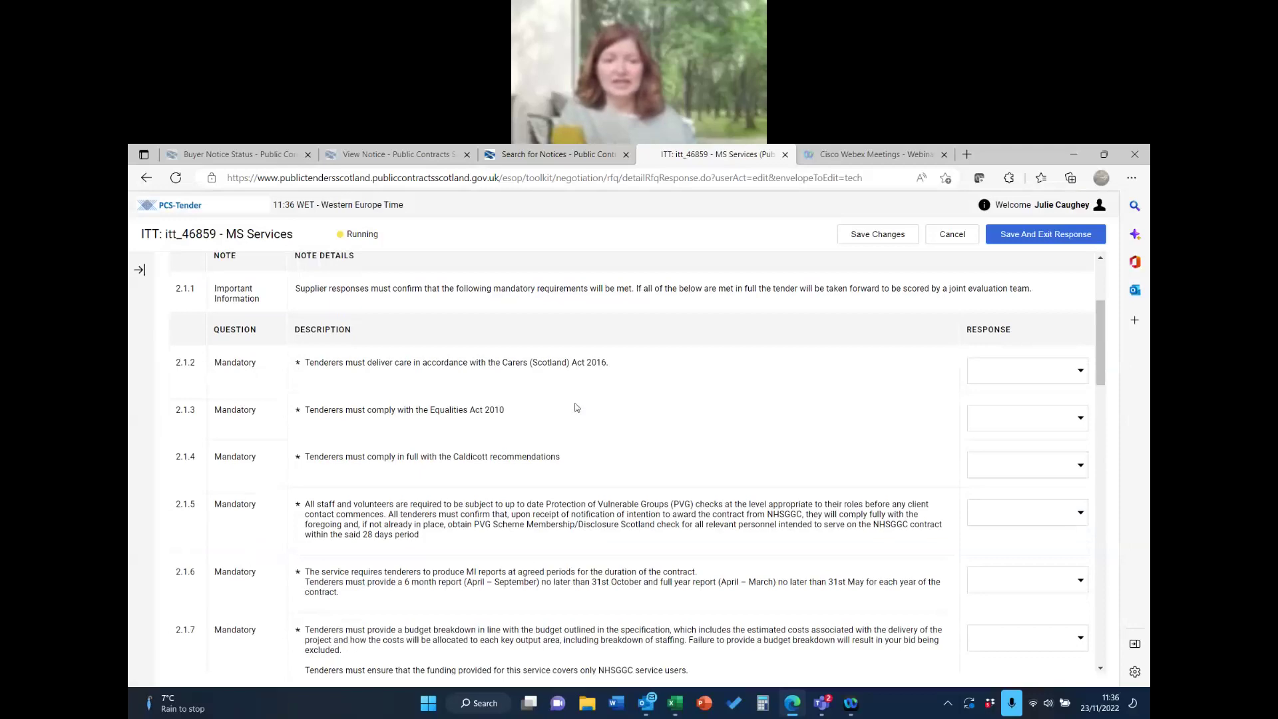
scroll(576, 404, down, 10)
scroll(576, 414, down, 15)
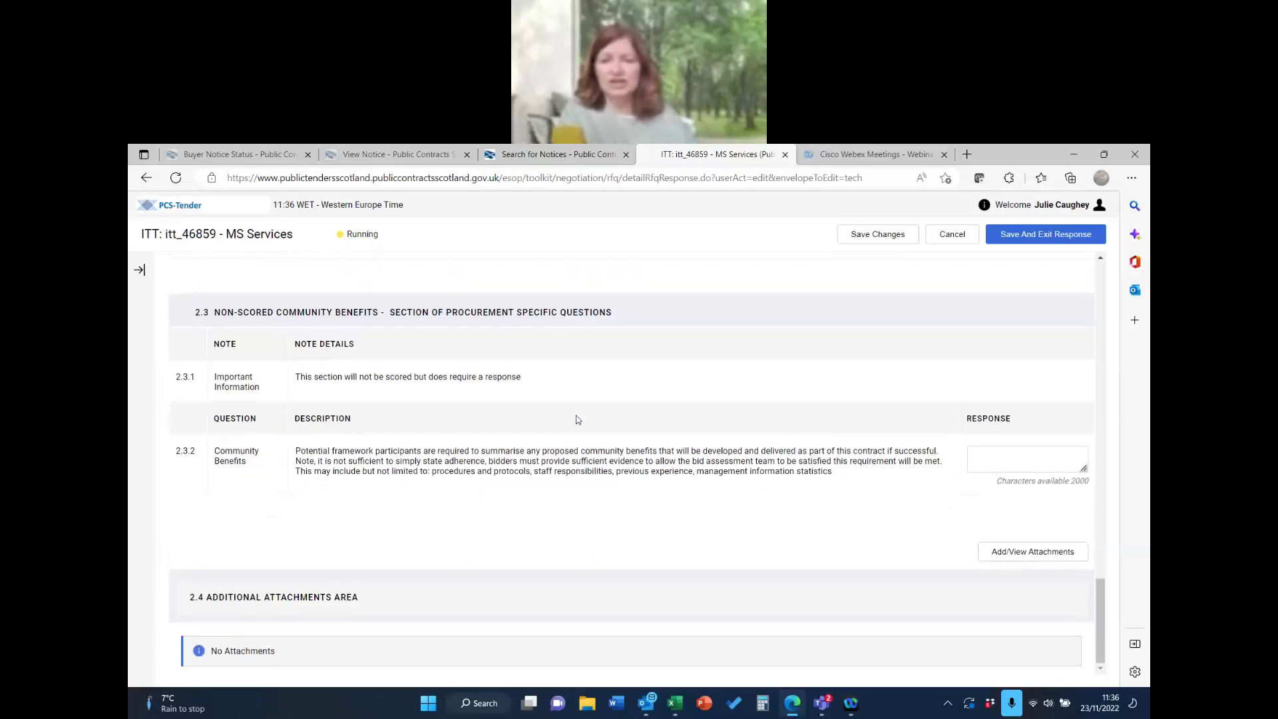
scroll(577, 418, up, 20)
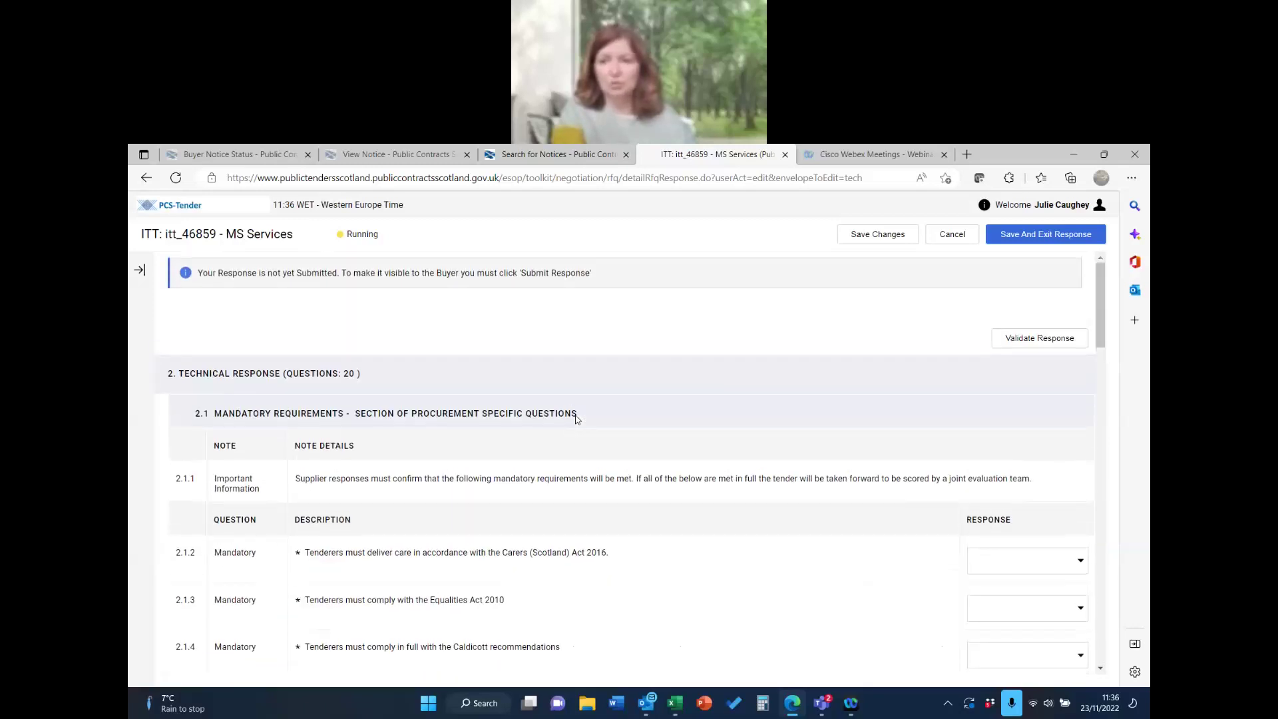
Answer Yes to mandatory requirements 2.1.2, 2.1.3 and 2.1.4 in the technical response.
scroll(577, 418, down, 3)
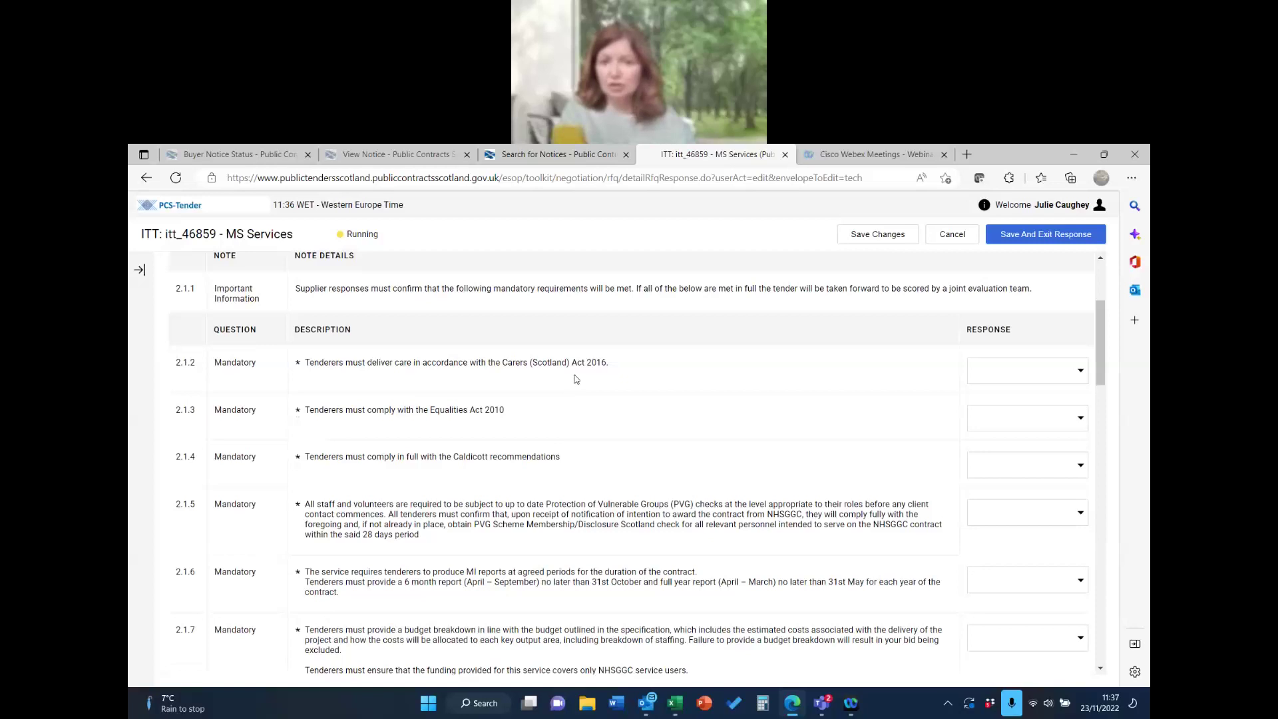
click(1078, 378)
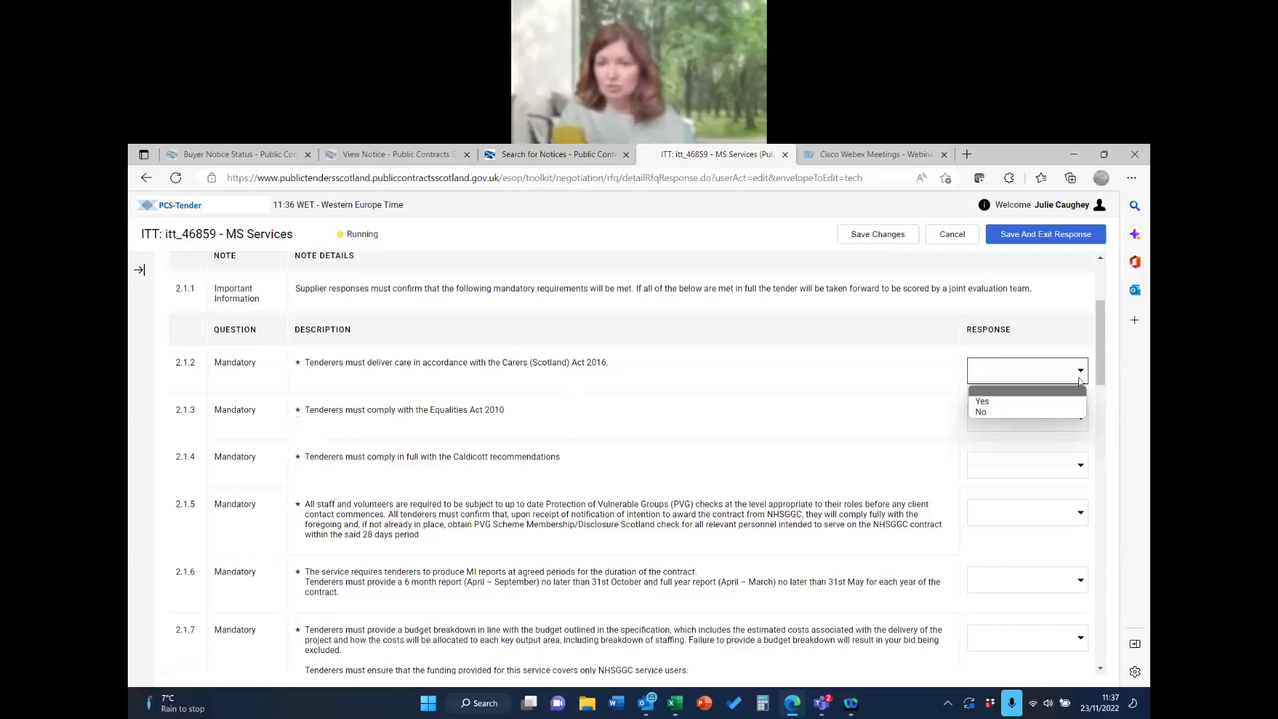
click(1063, 403)
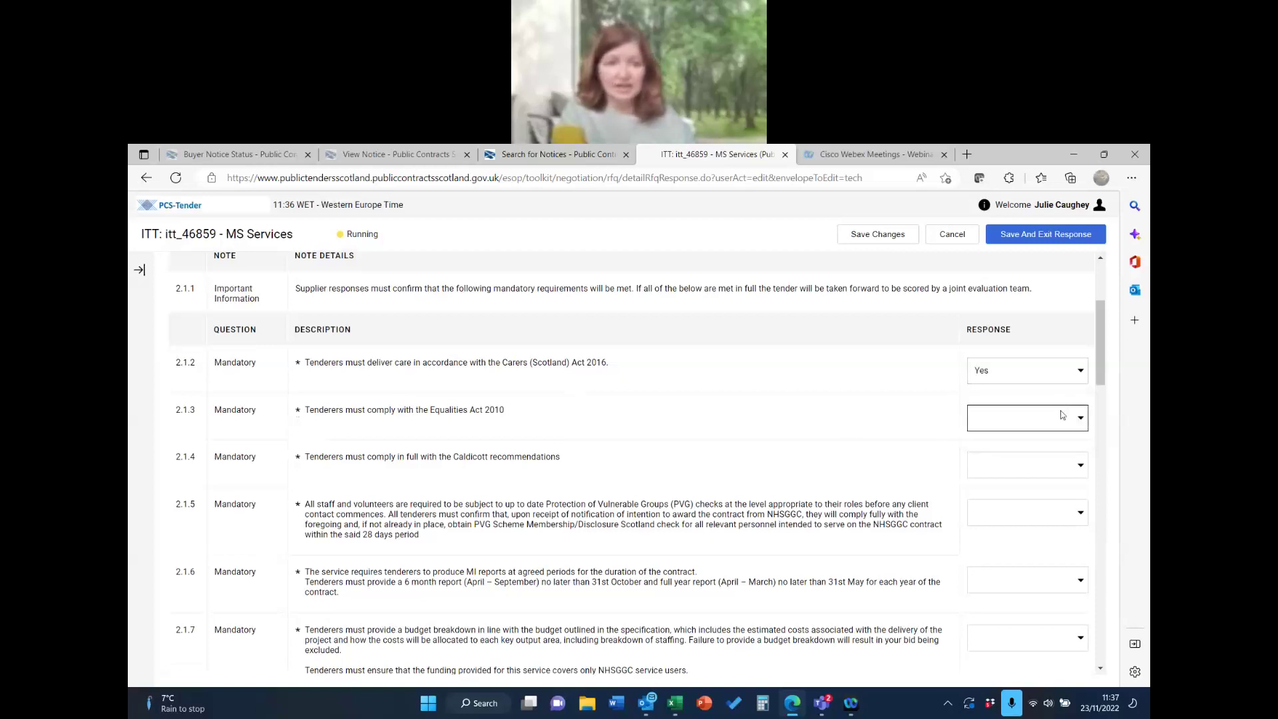
click(1063, 422)
click(1028, 448)
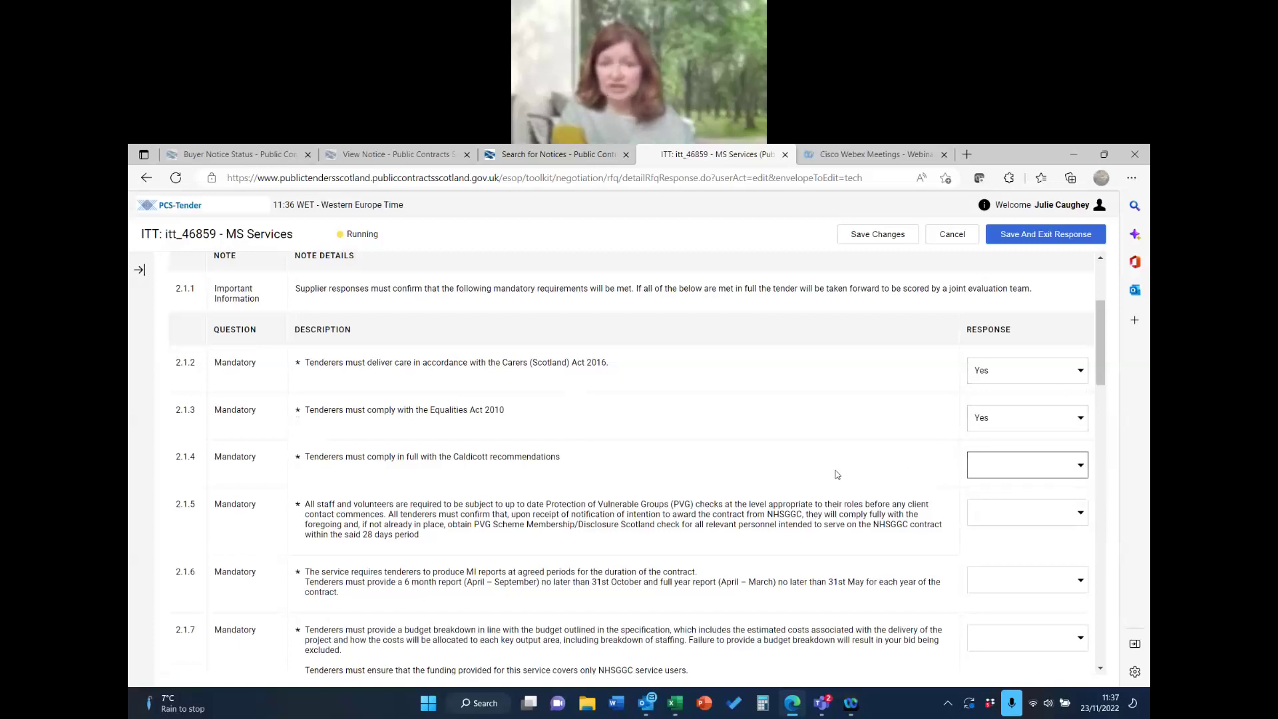
click(1013, 467)
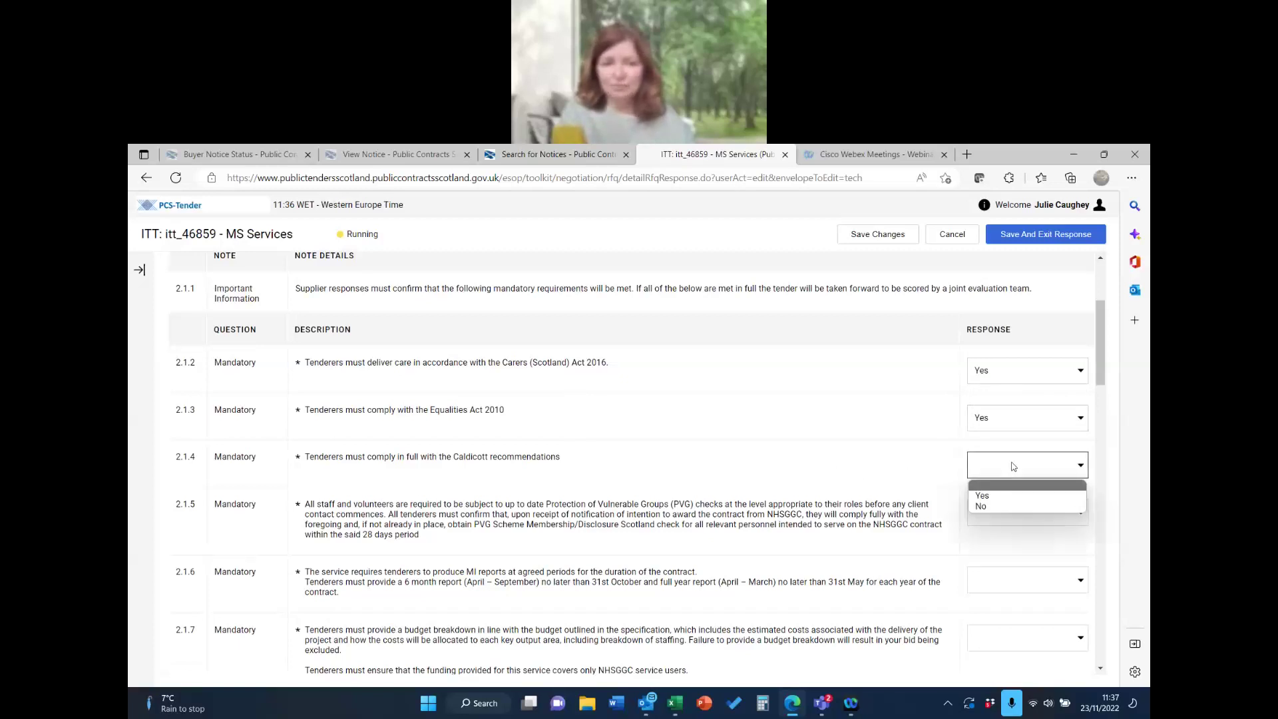
click(1009, 495)
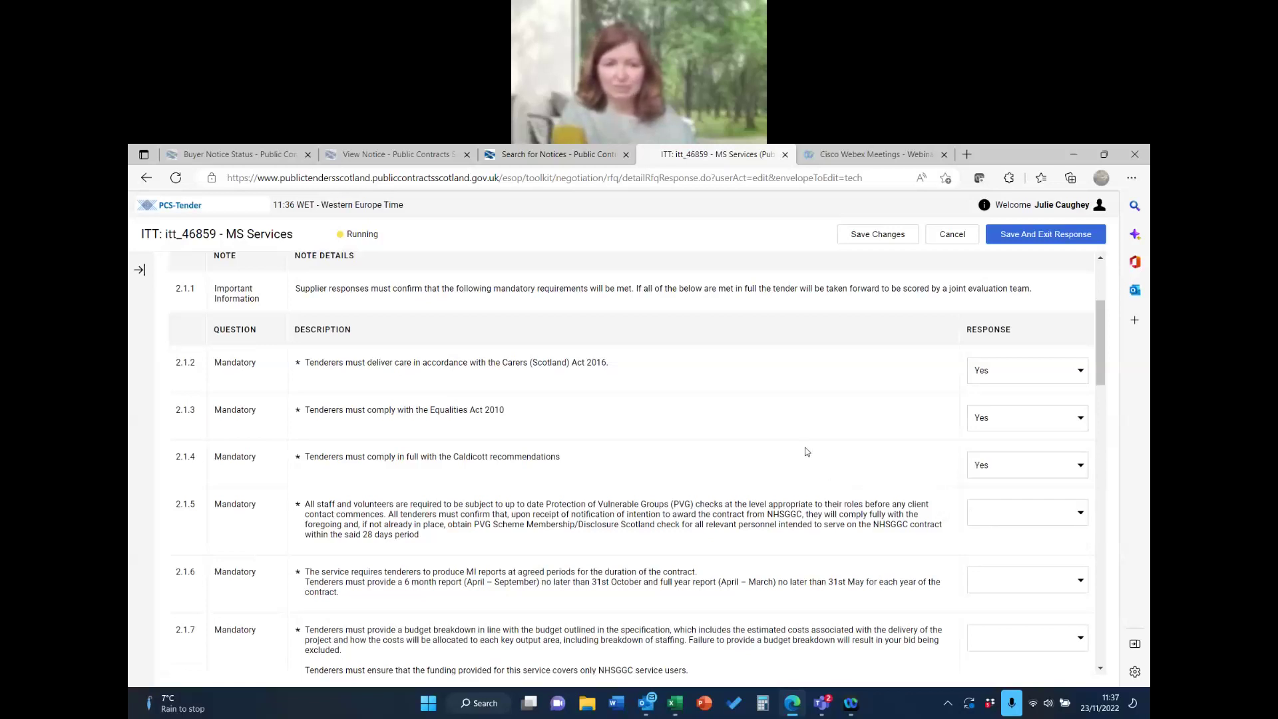
Answer Yes to mandatory requirements 2.1.5, 2.1.6 and 2.1.7, covering PVG checks, MI reports and the budget breakdown.
scroll(808, 449, down, 2)
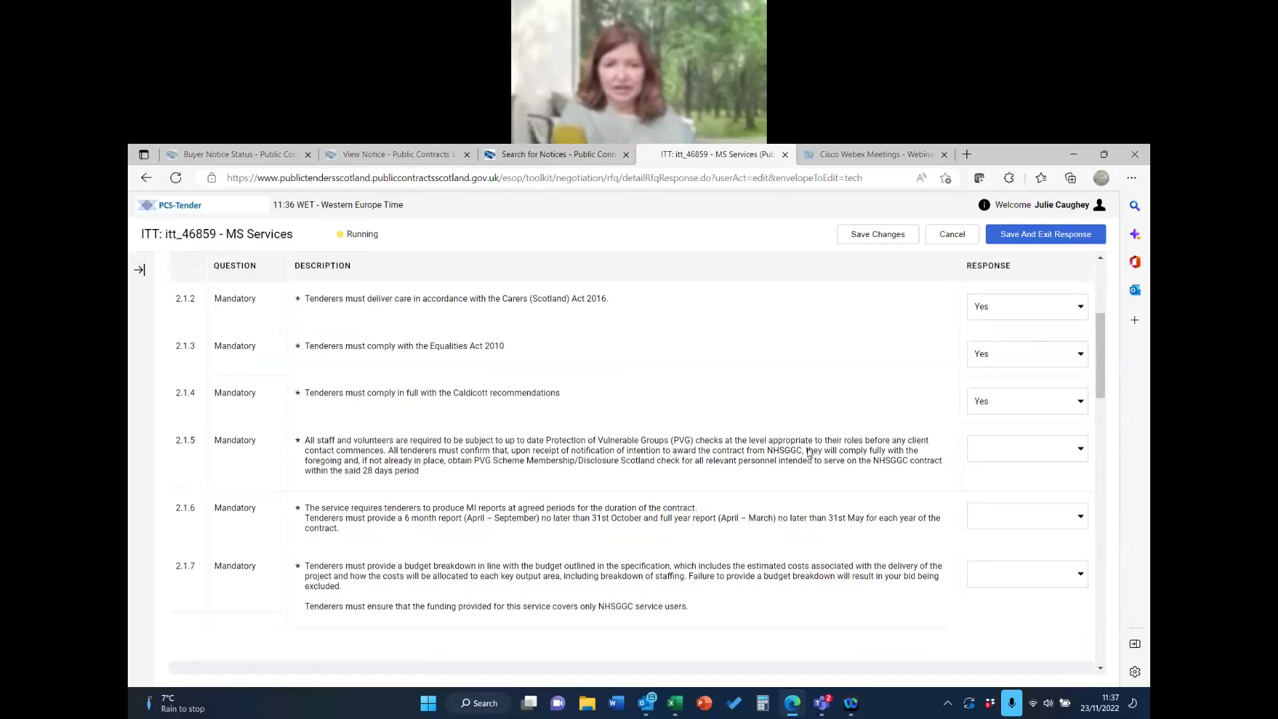
click(1025, 386)
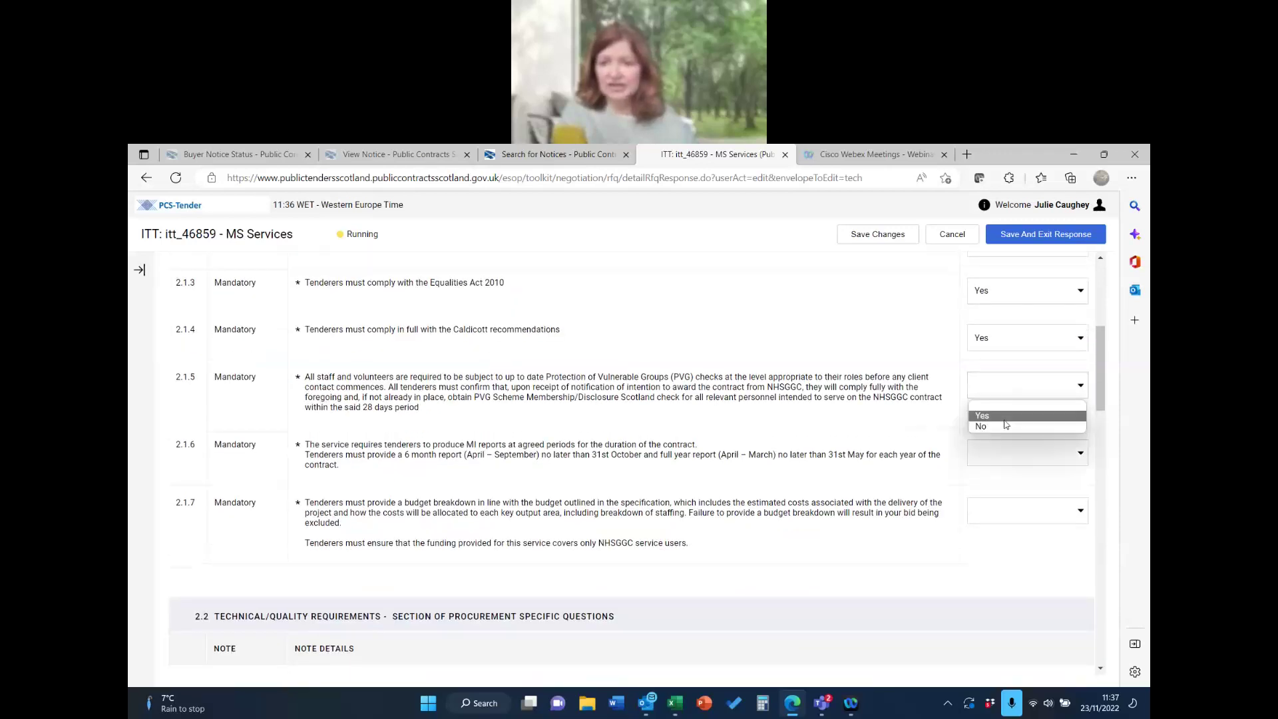
click(998, 411)
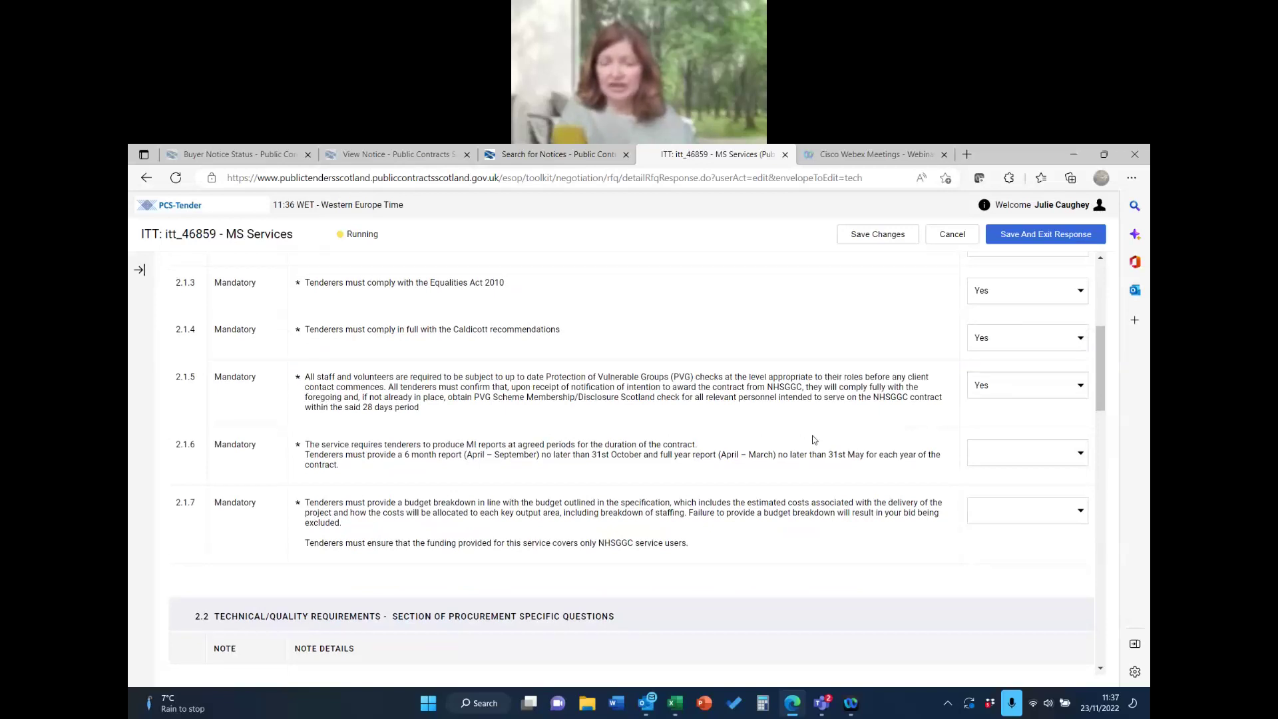
click(999, 453)
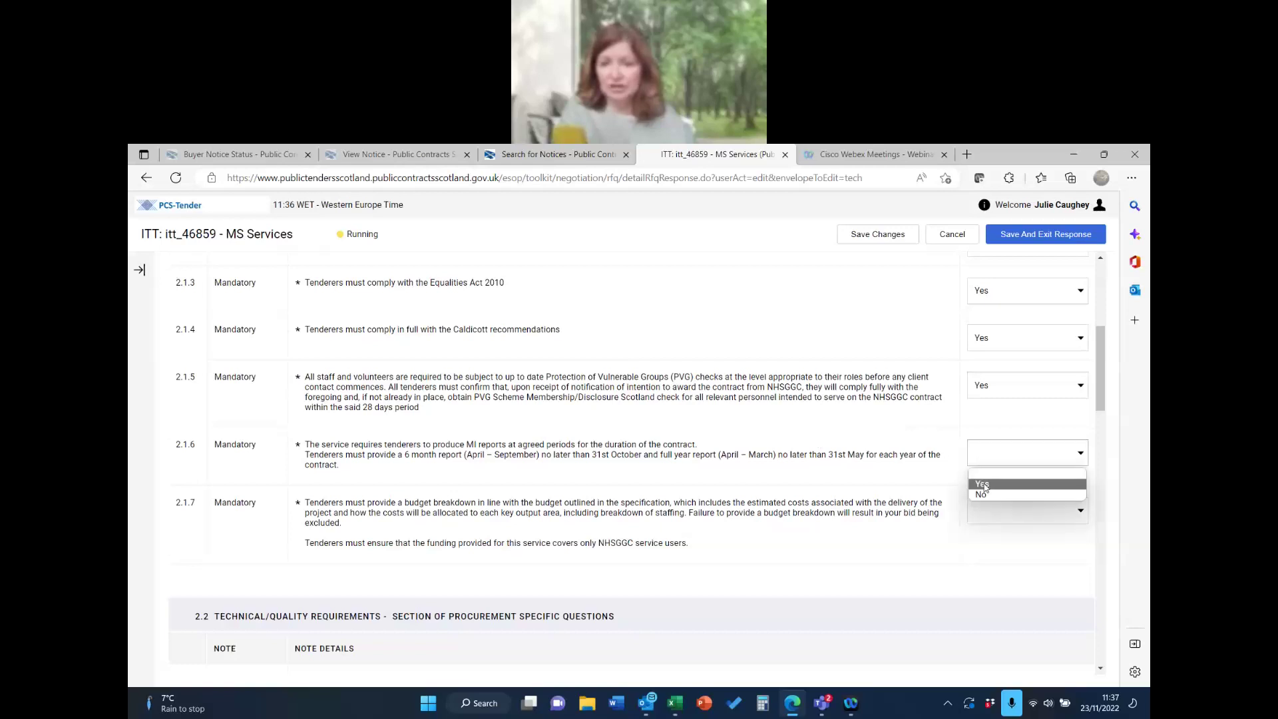
click(983, 485)
scroll(781, 457, down, 1)
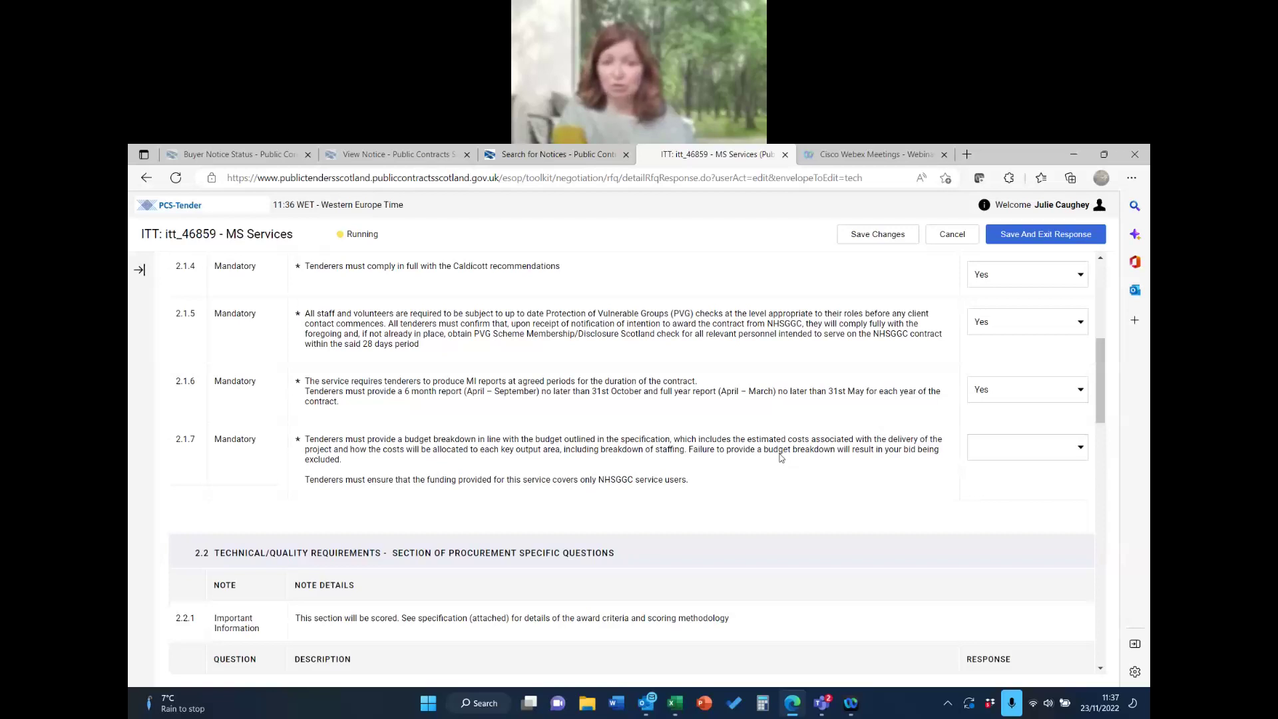
click(984, 450)
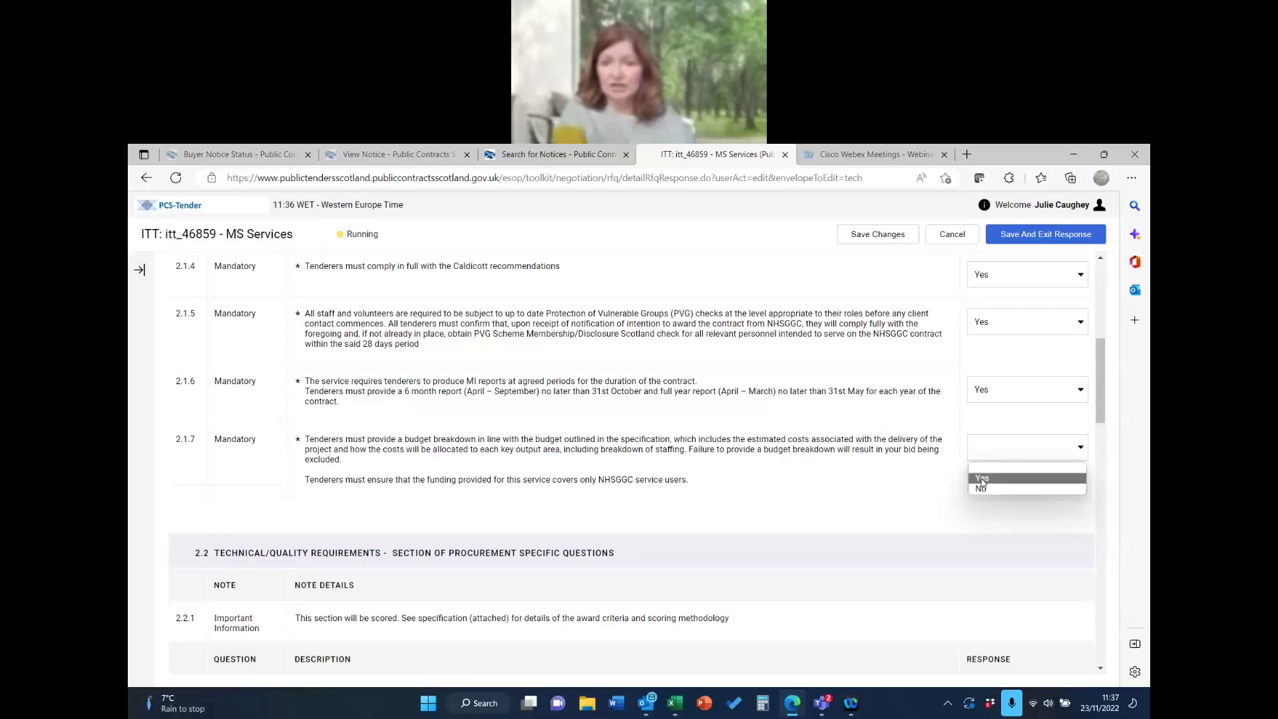
click(983, 478)
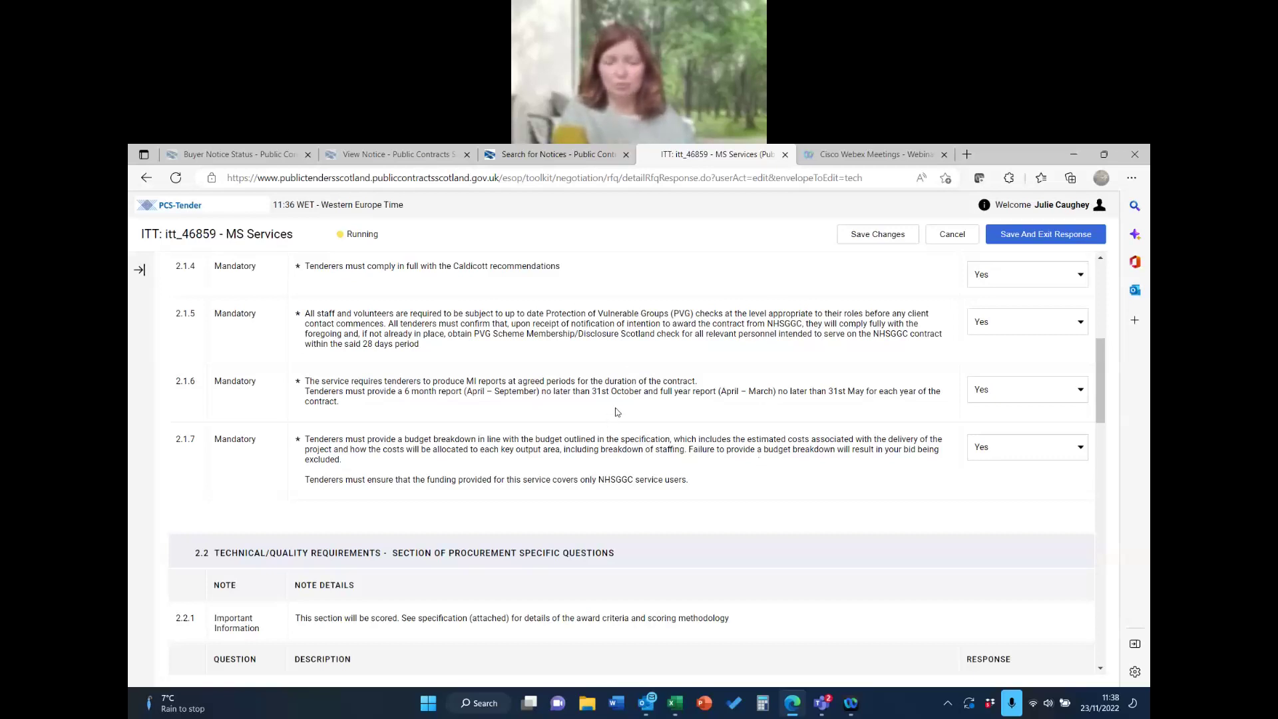
Look through the technical/quality requirements, community benefits and additional attachments area, returning to the start of section 2.2.
scroll(616, 412, down, 3)
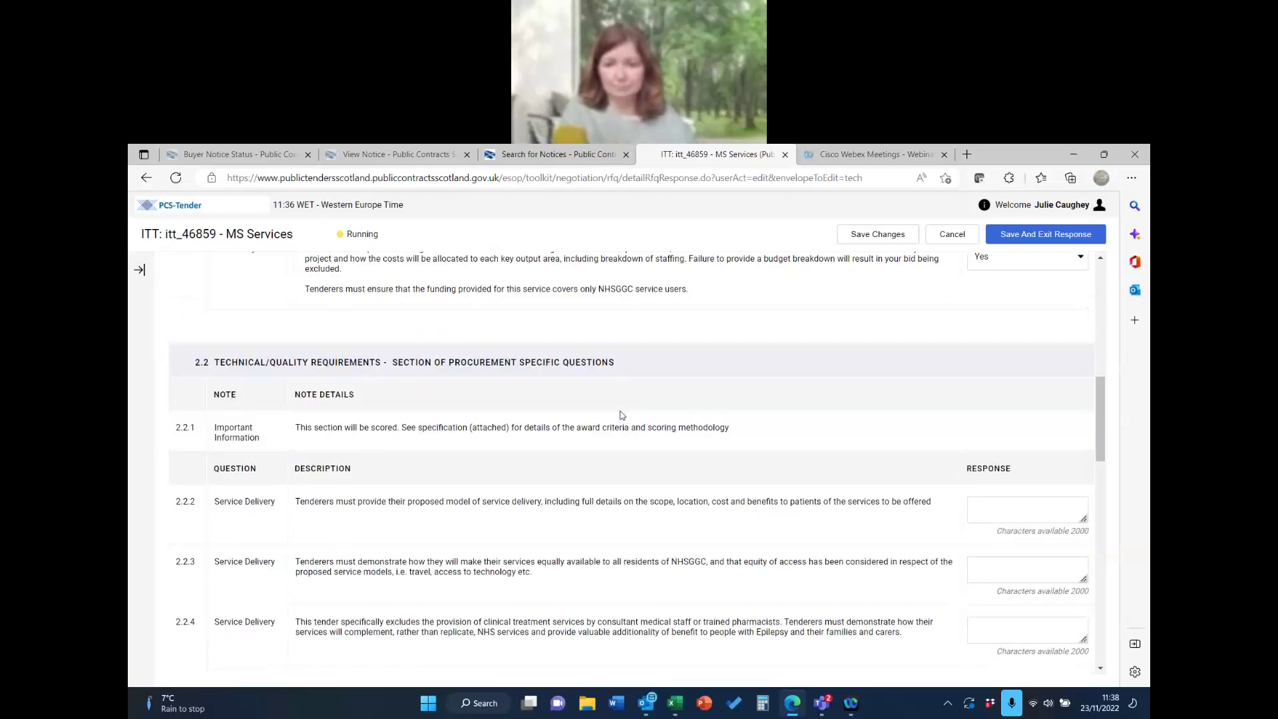
scroll(619, 414, down, 5)
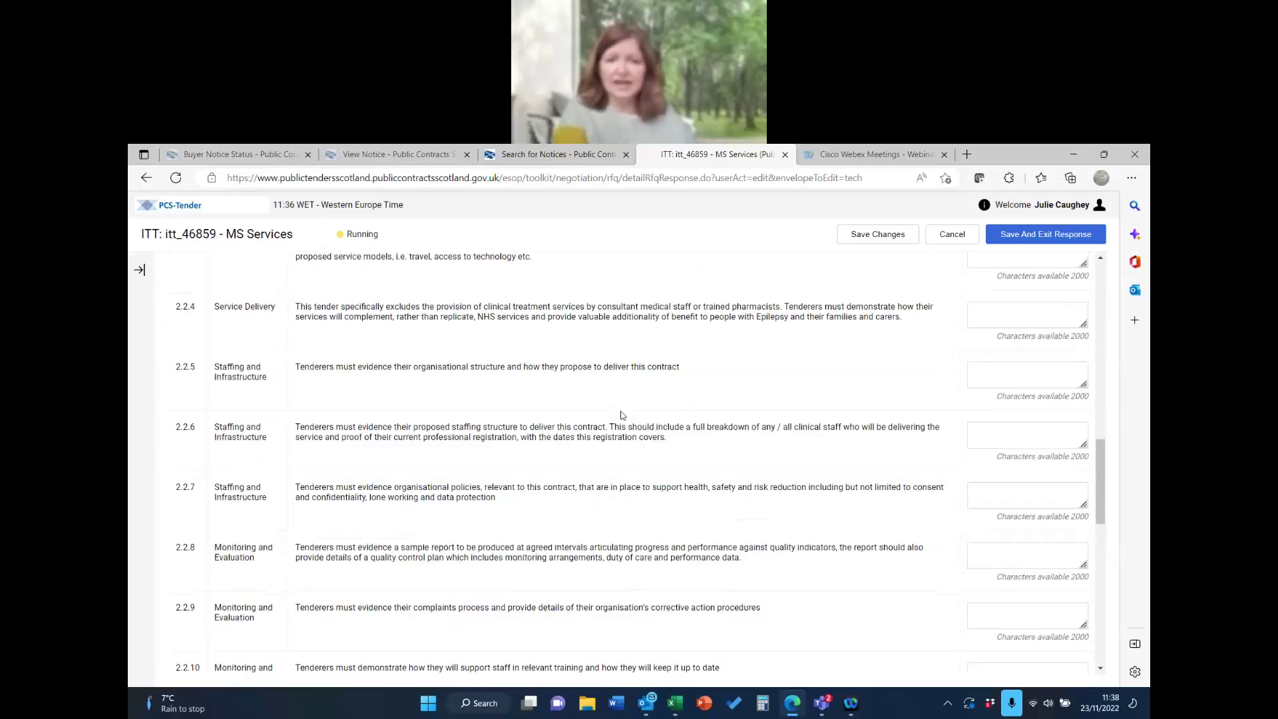
scroll(621, 414, down, 9)
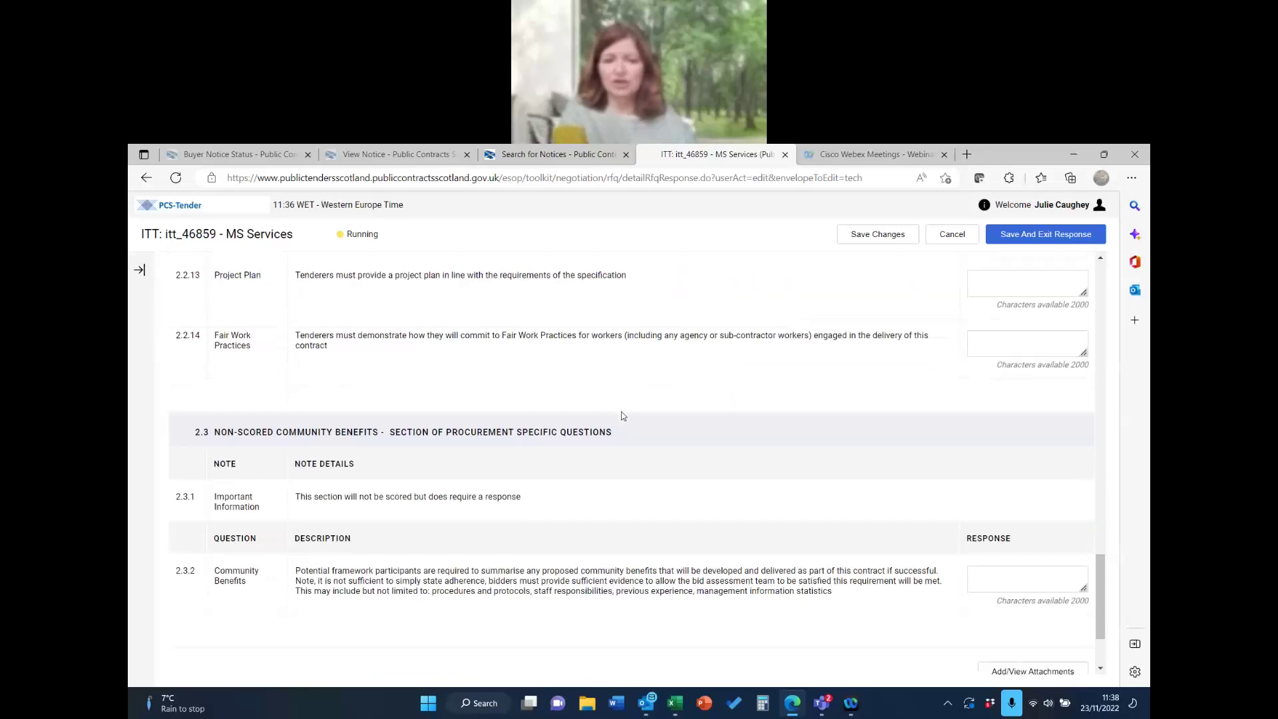
scroll(622, 416, down, 2)
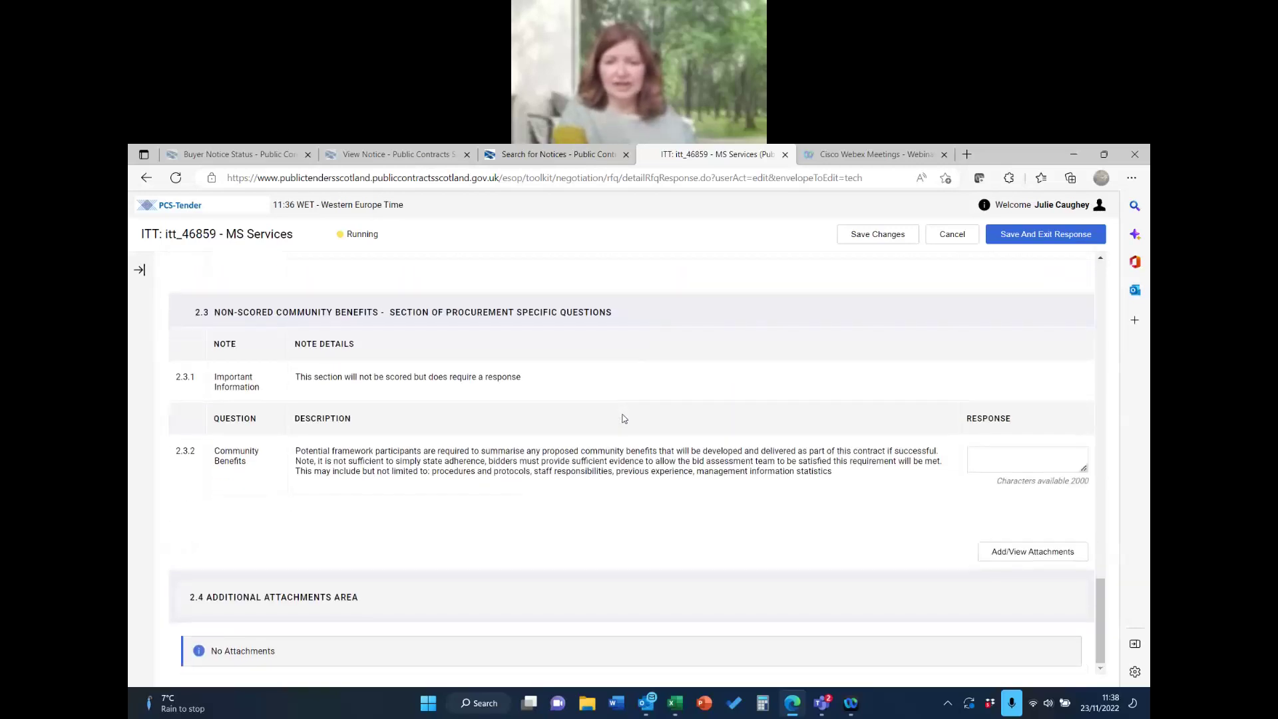
scroll(624, 418, up, 16)
scroll(624, 418, up, 4)
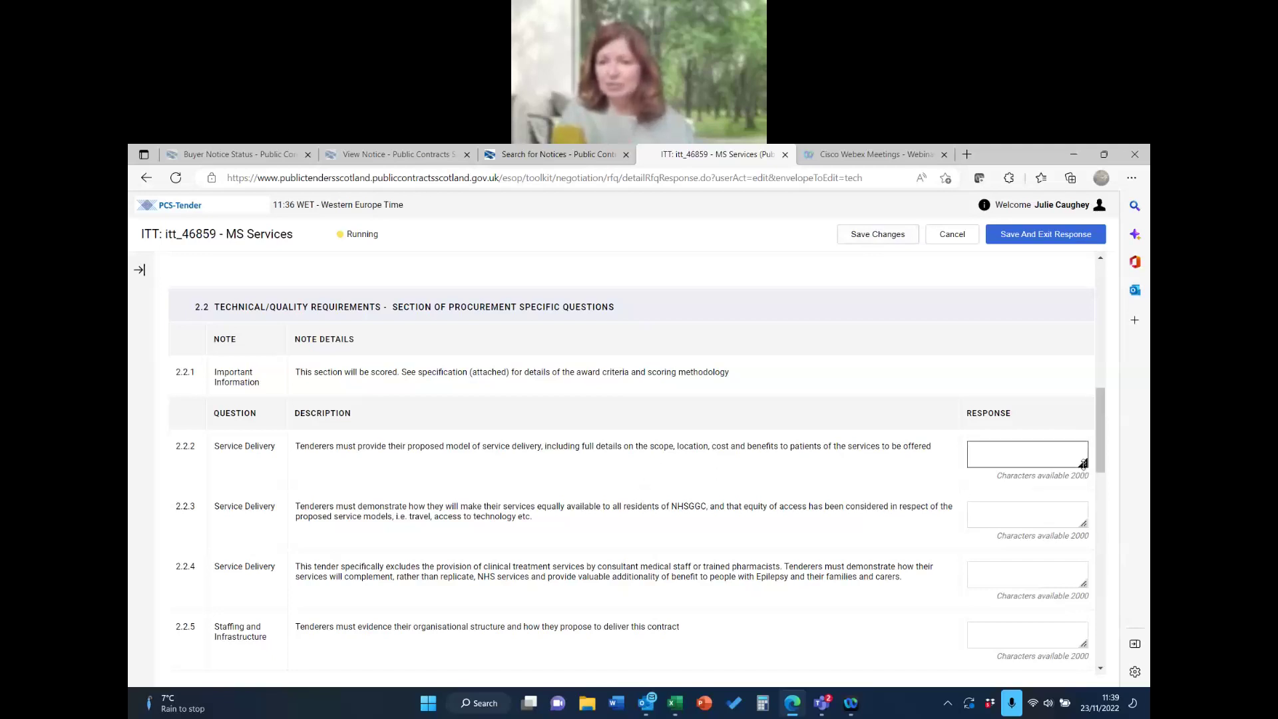
Enlarge the response box of Service Delivery question 2.2.2 to several times its height.
drag(1083, 464, 1084, 498)
drag(1074, 598, 1083, 496)
drag(1077, 551, 1084, 571)
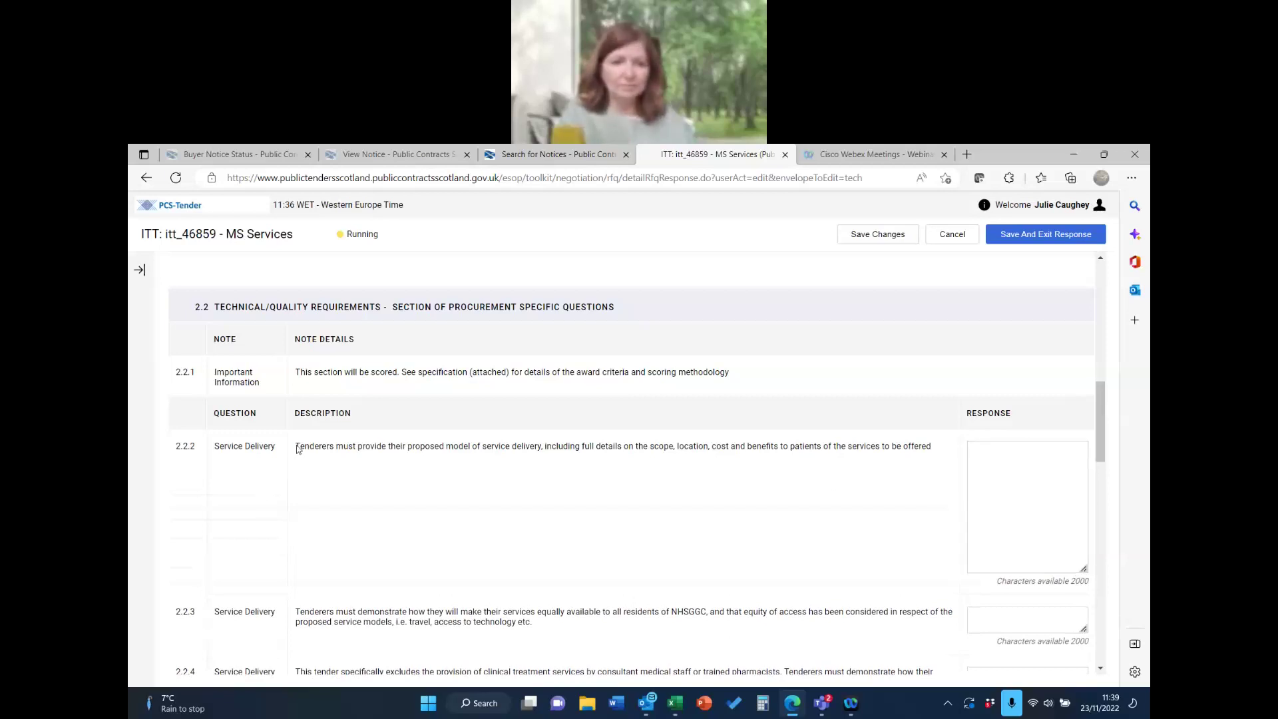
Copy the description of question 2.2.2 and paste it into a new blank Word document.
drag(297, 449, 915, 457)
key(ctrl+c)
click(955, 427)
click(978, 426)
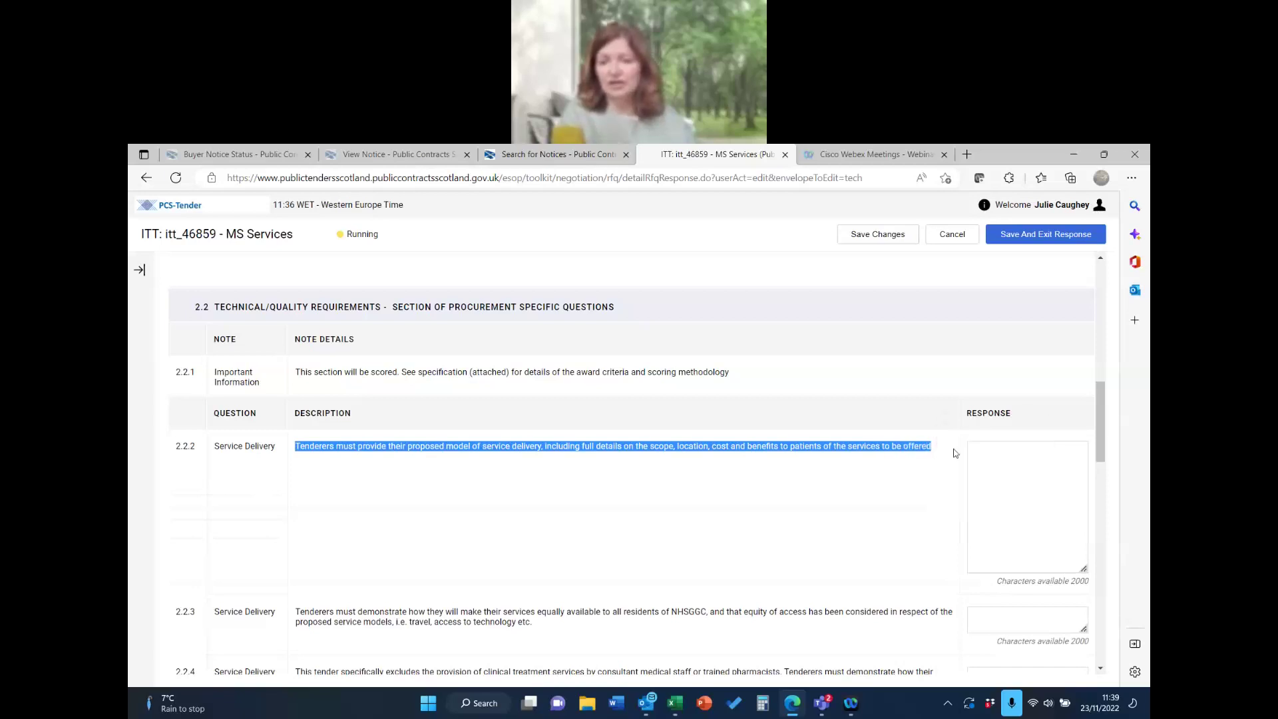
right_click(621, 704)
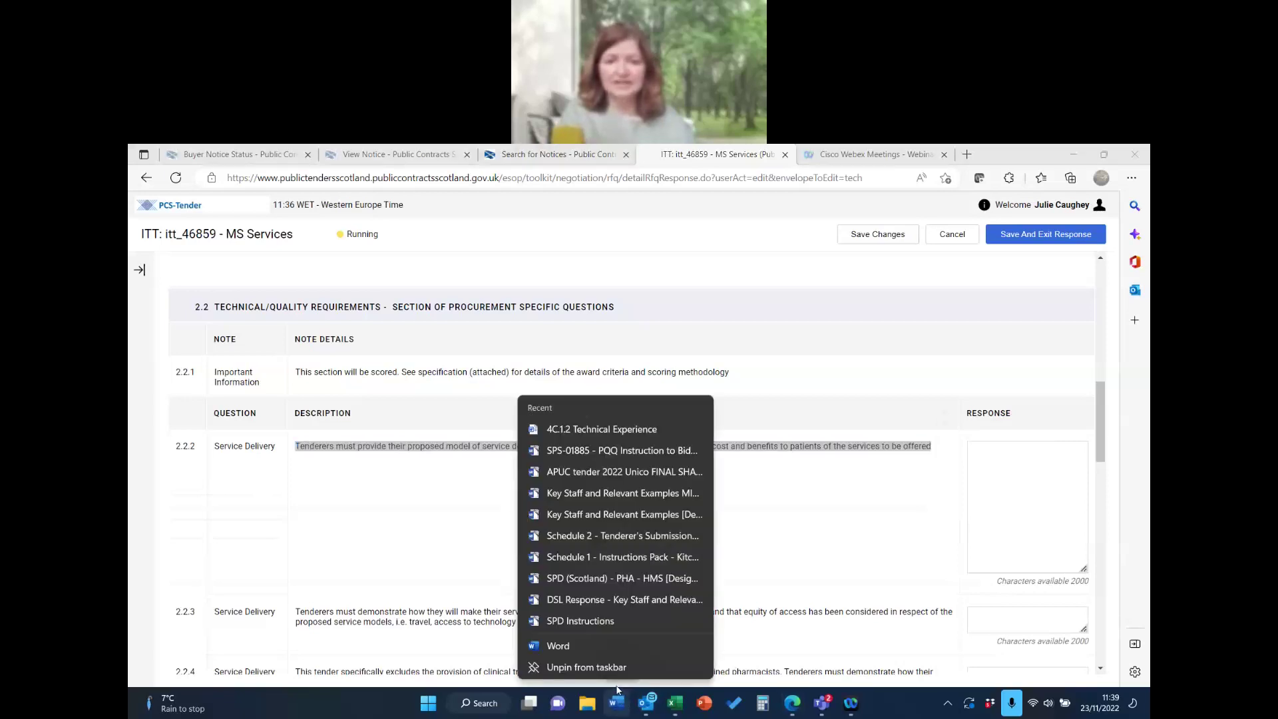
click(587, 645)
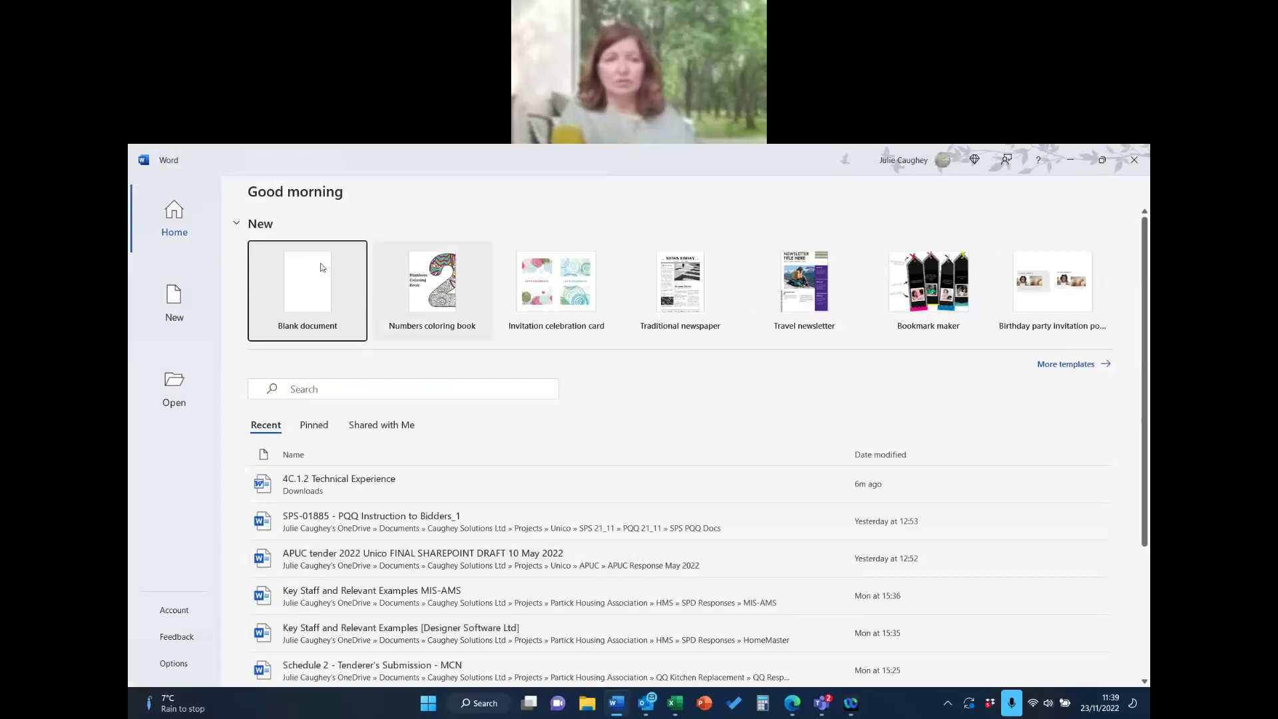
click(314, 261)
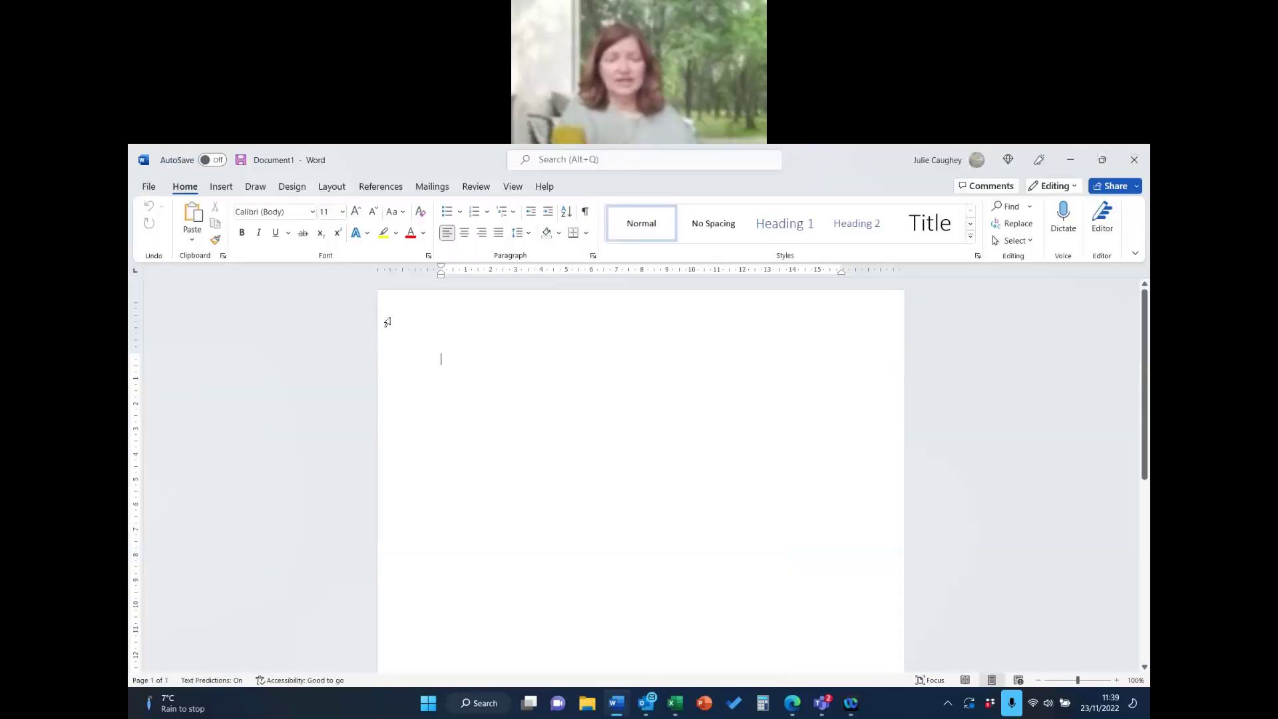
key(ctrl+v)
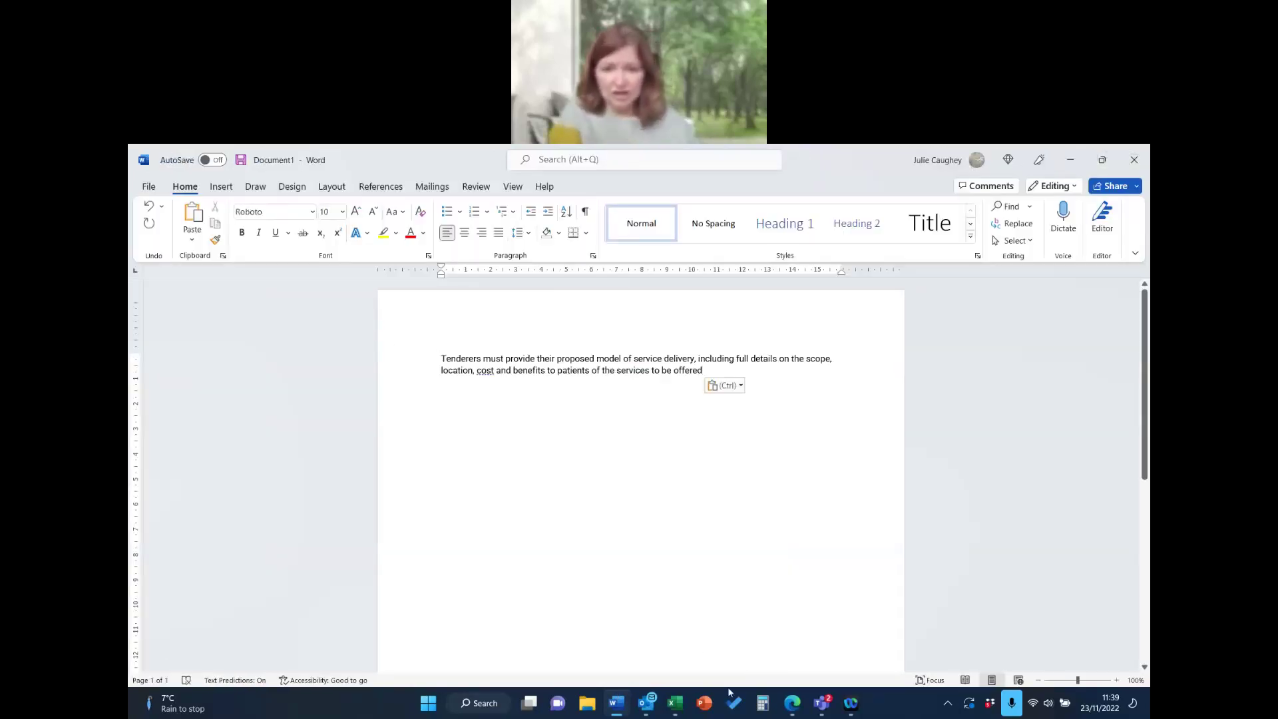
Check the question's number in the tender page and put "2.2.2 Service Delivery" before the pasted question in Word.
click(793, 705)
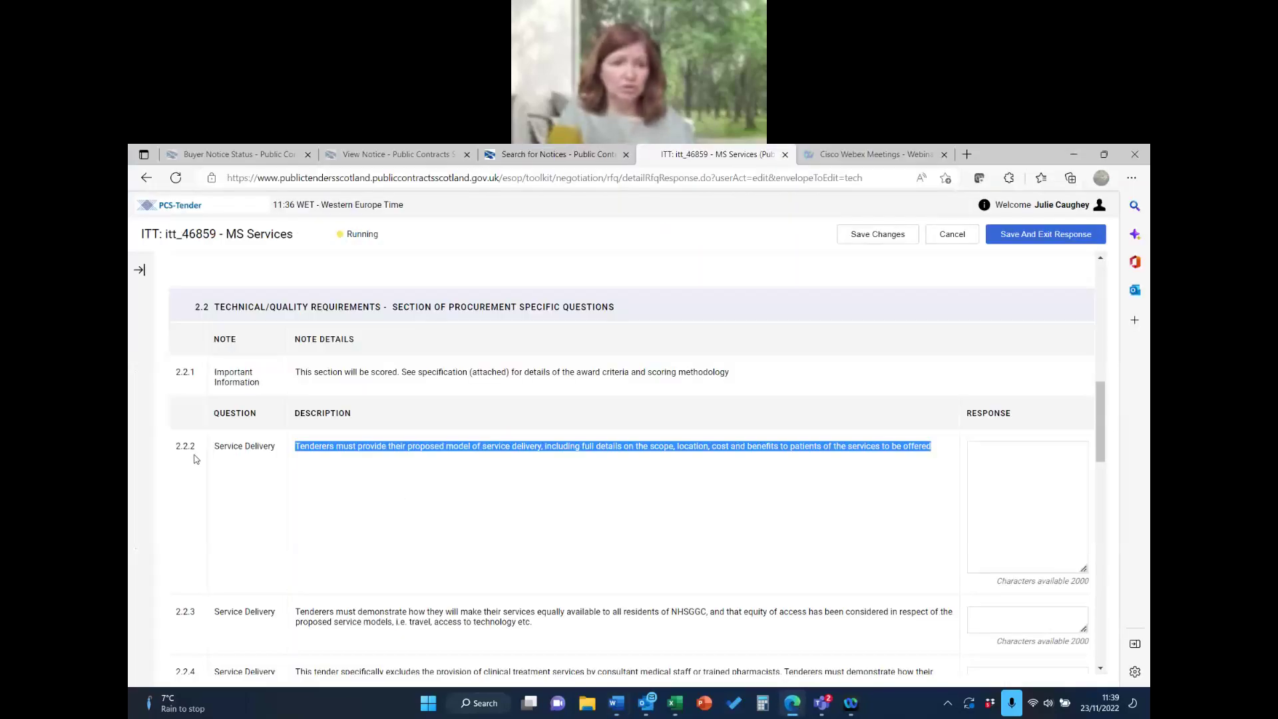
click(617, 704)
key(ctrl+v)
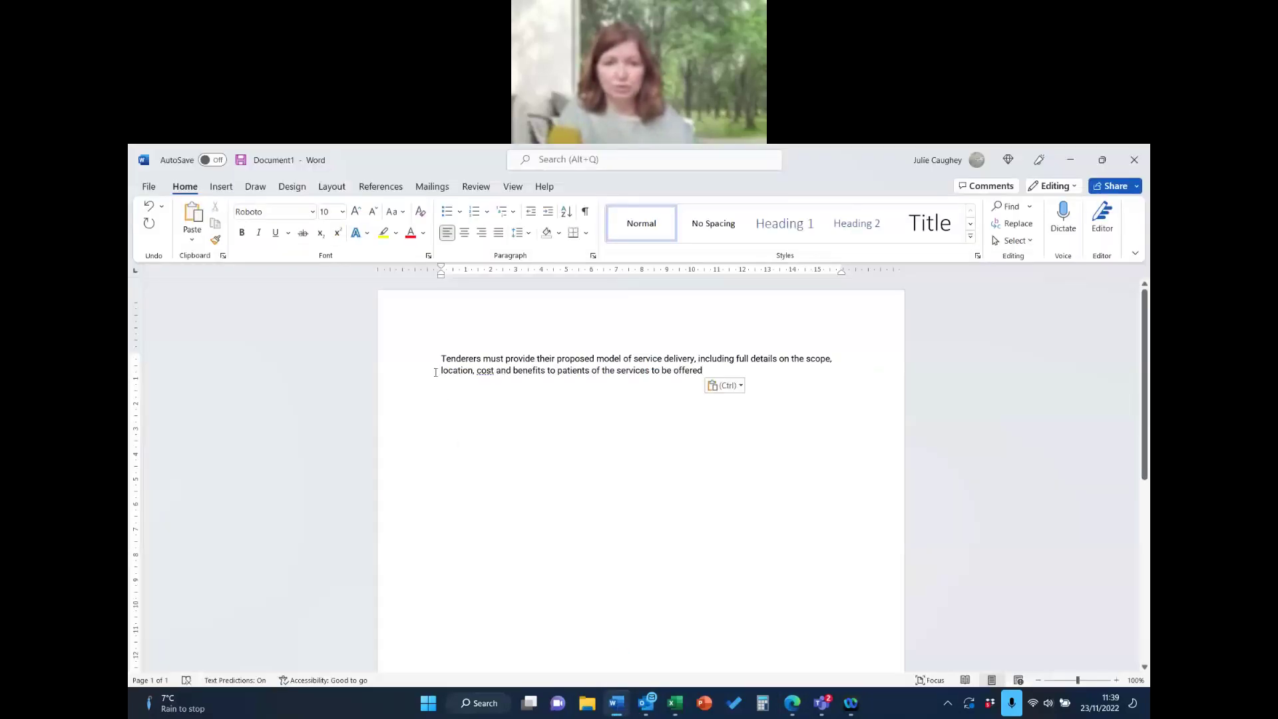
click(437, 362)
text(2.2.)
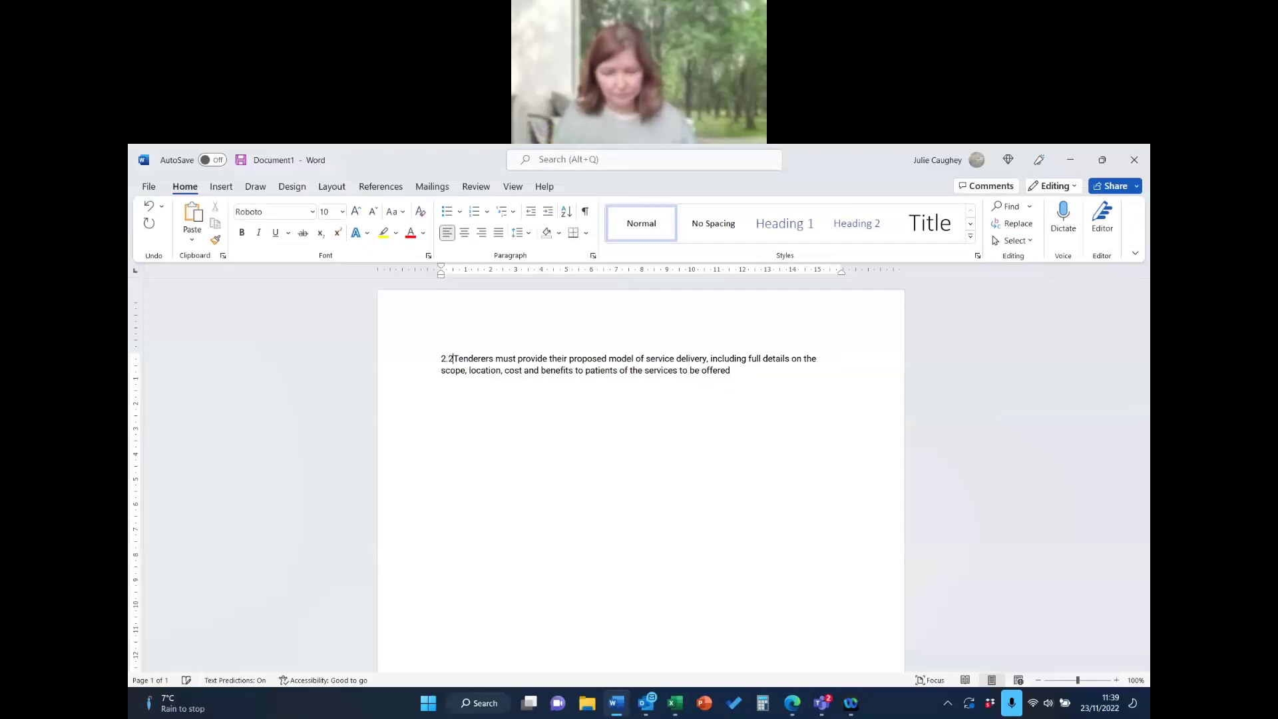
text(2 Serv)
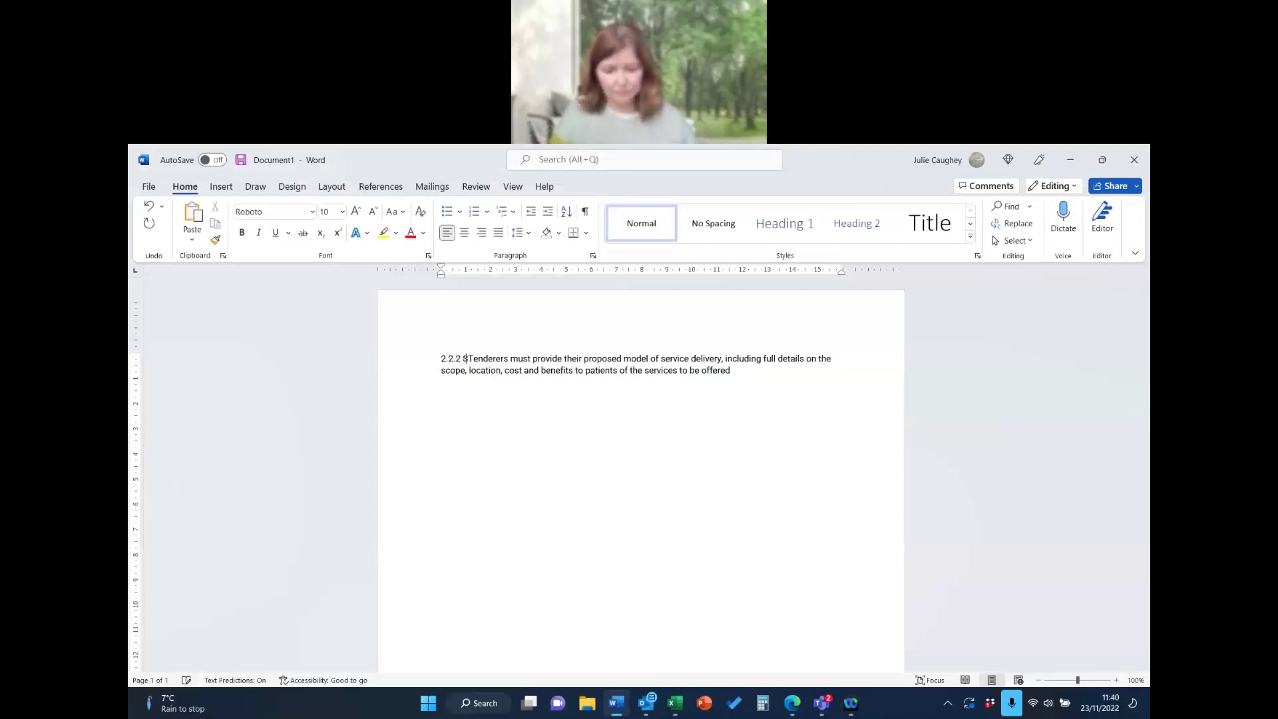
text(ice Deliver)
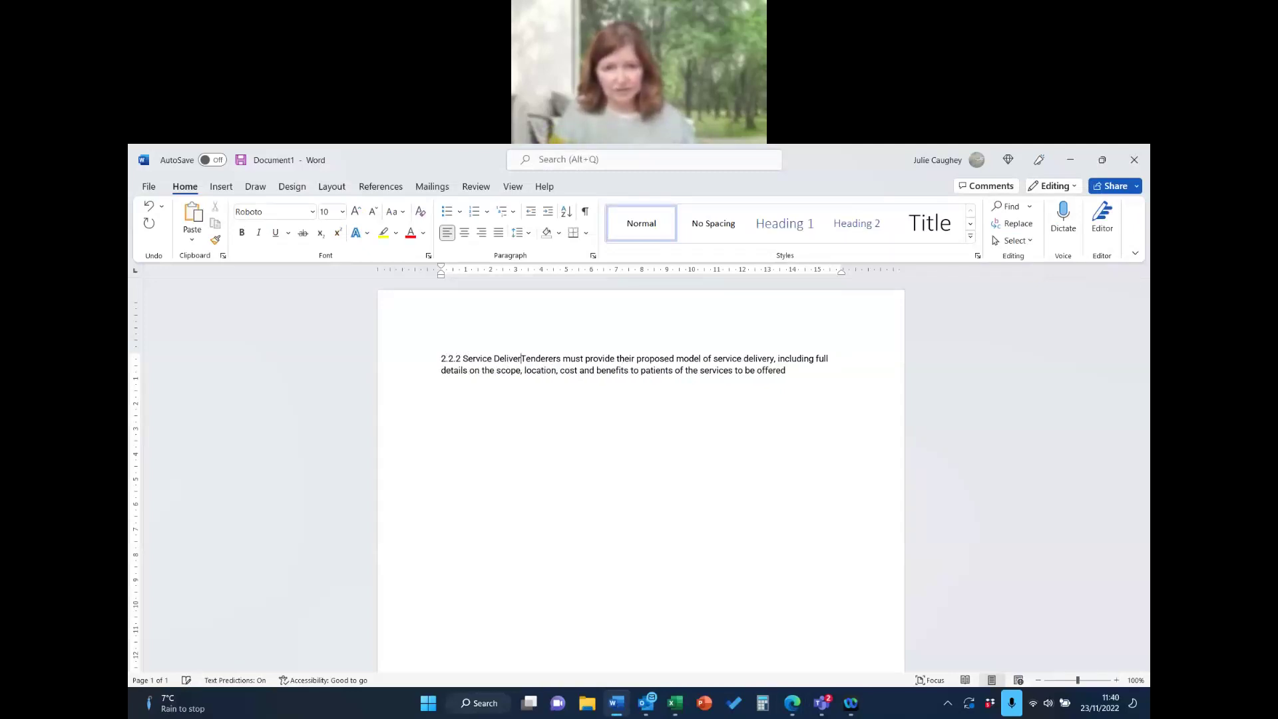
text(y)
Add the limit "2,000 characters" at the end of the pasted question and start a new paragraph.
click(825, 371)
text(2,)
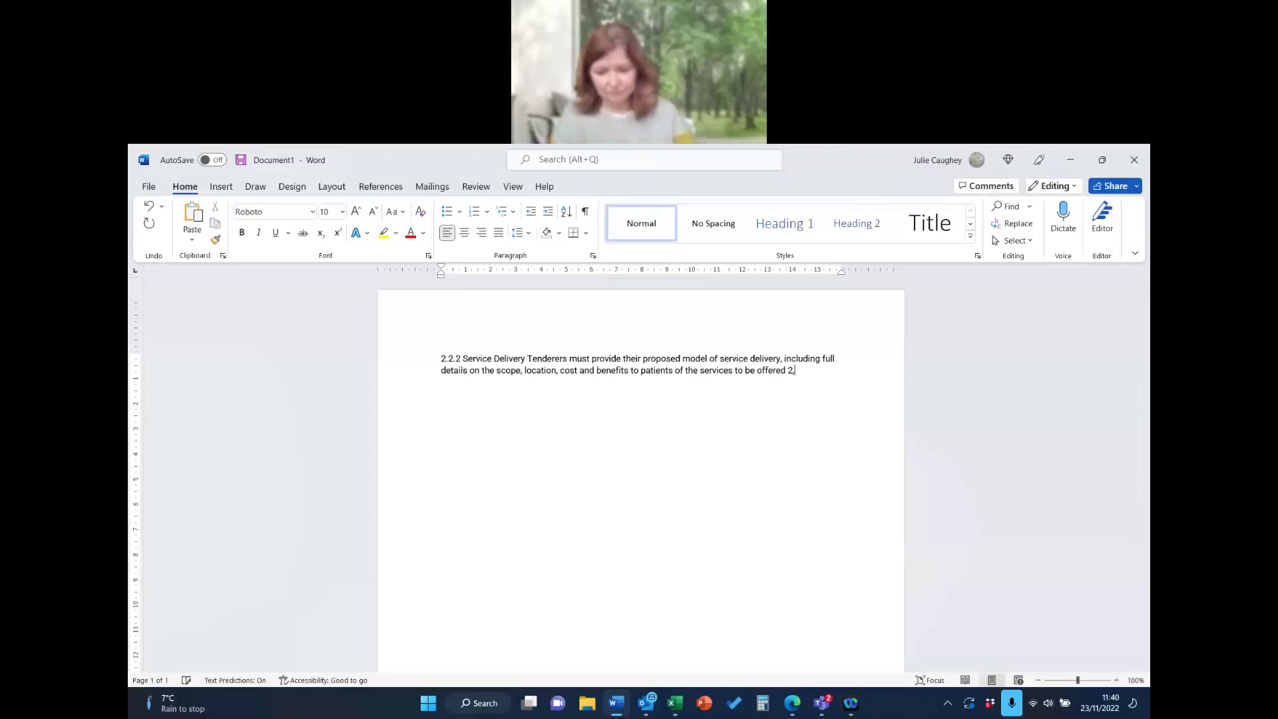
text(000)
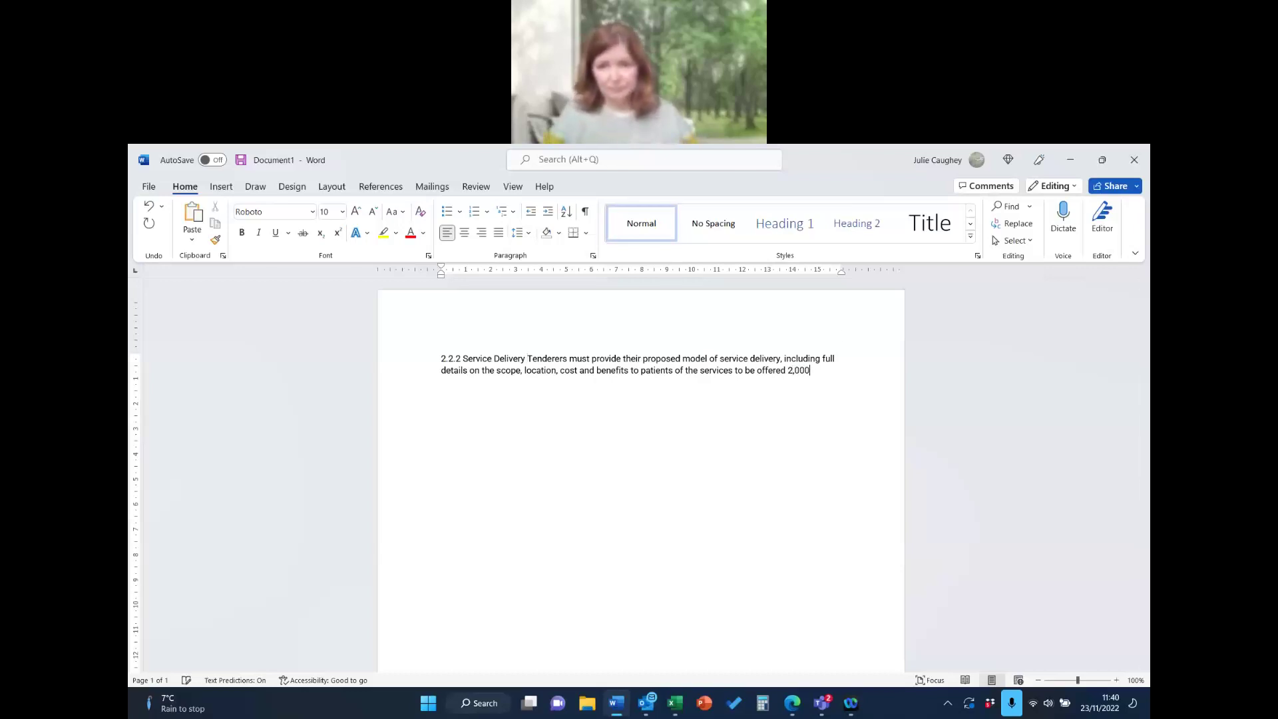
text( characters)
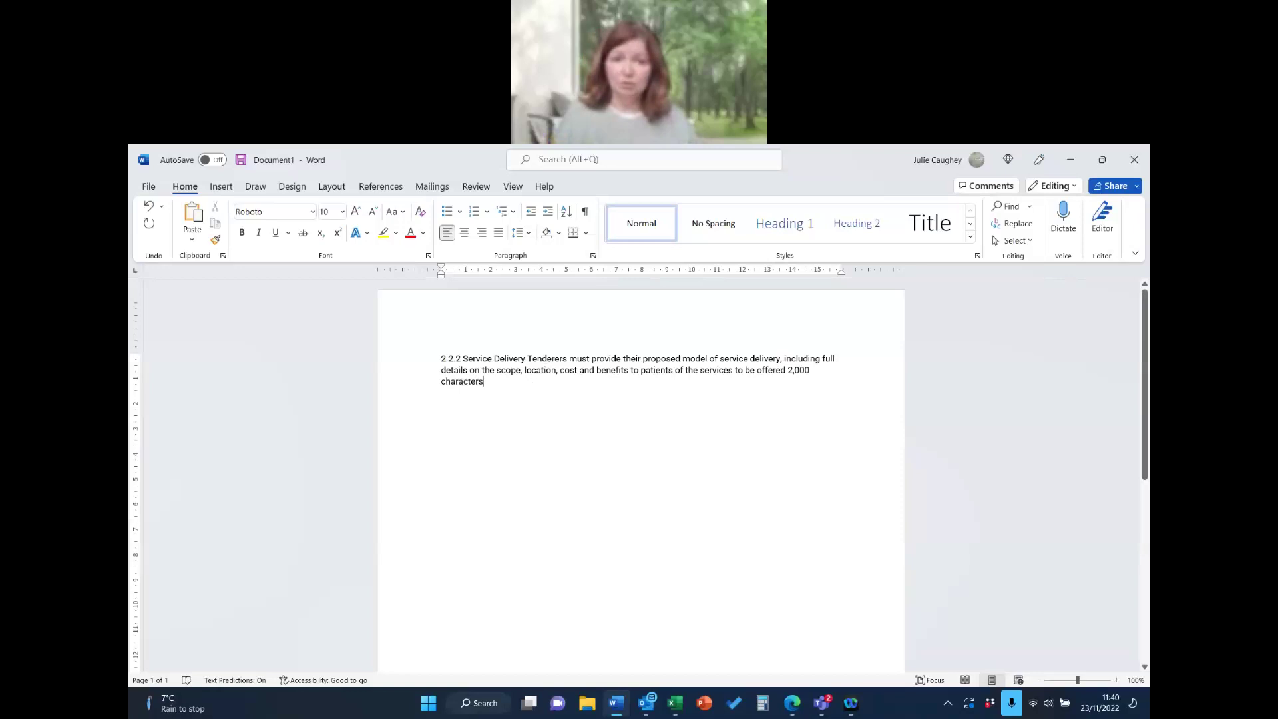
key(Return)
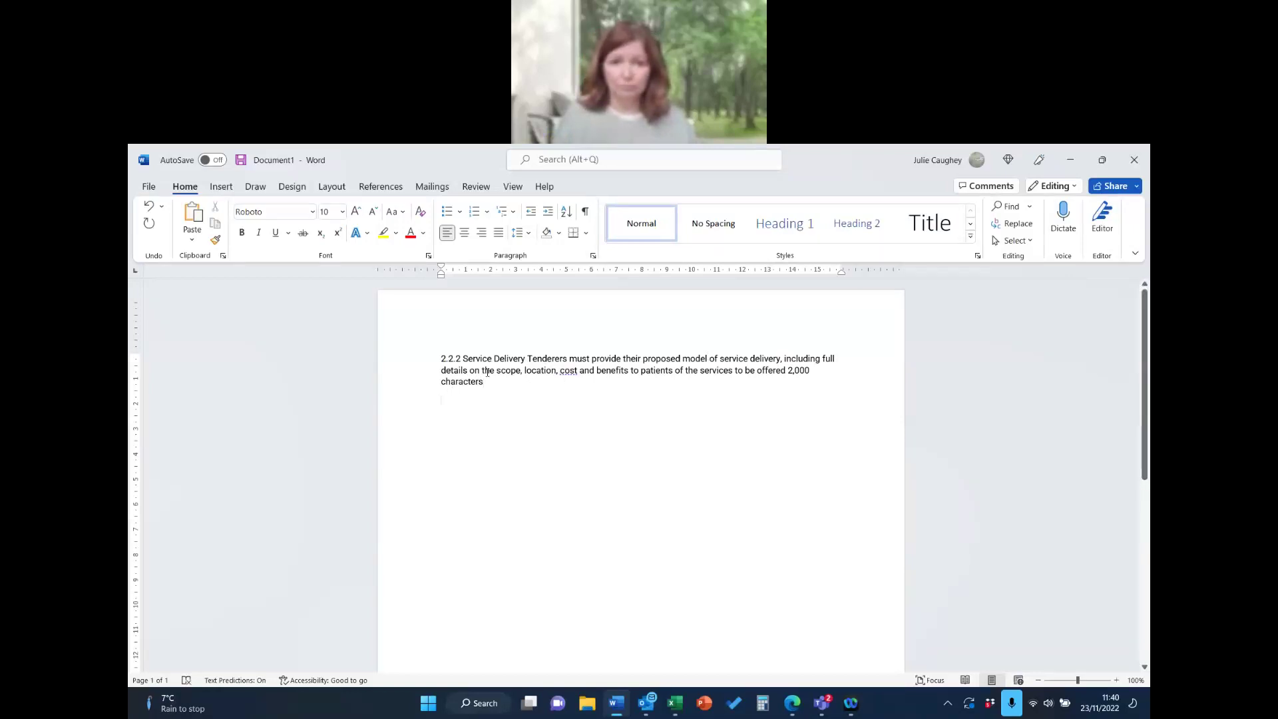
Copy "scope, location, cost and benefits to patients of the services" from the question into a separate paragraph below it.
drag(513, 370, 734, 370)
key(ctrl+c)
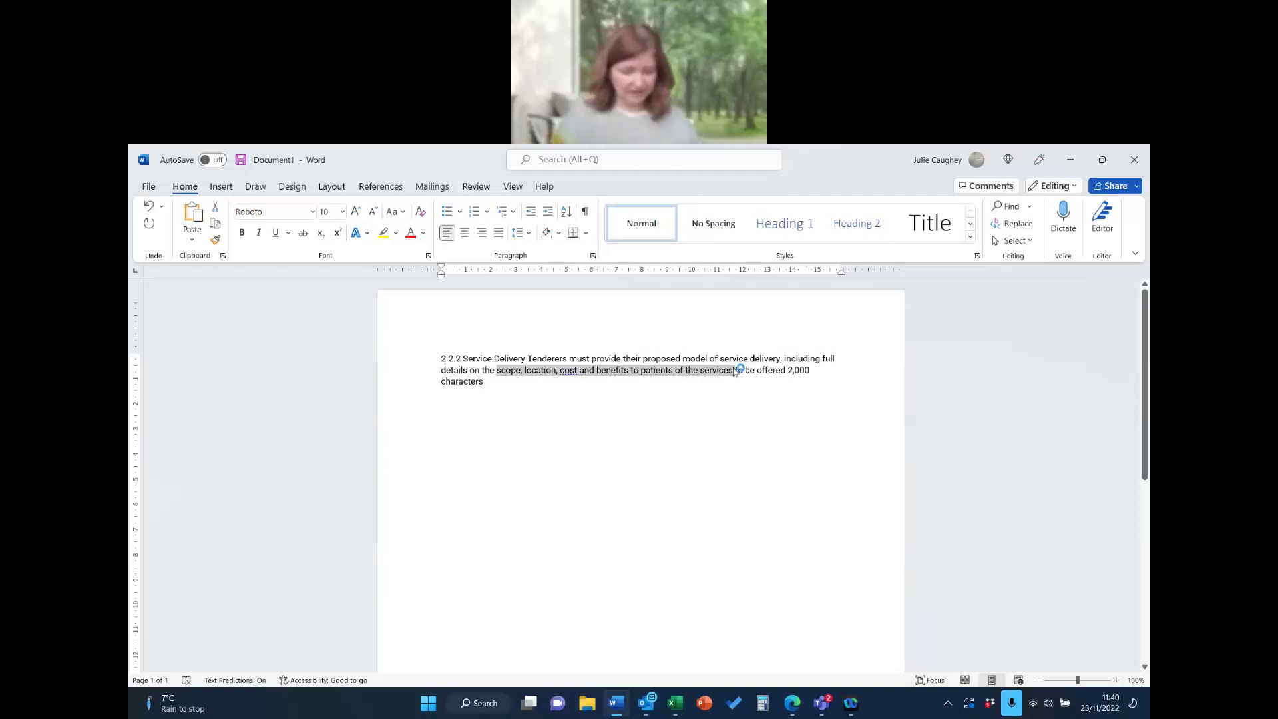
click(522, 385)
key(Return)
key(Return)
key(ctrl+v)
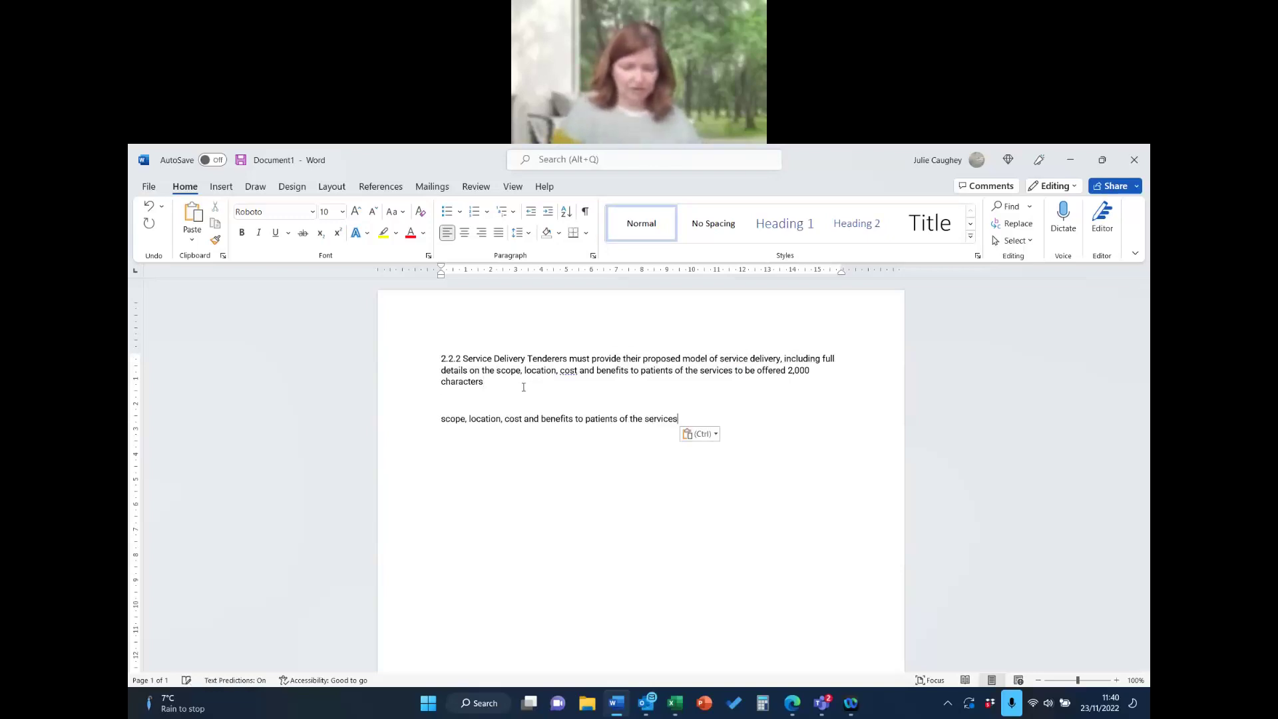
Split "Scope" and "Location" from the copied phrase into separate capitalised lines, removing the commas after them.
click(468, 421)
key(BackSpace)
key(Return)
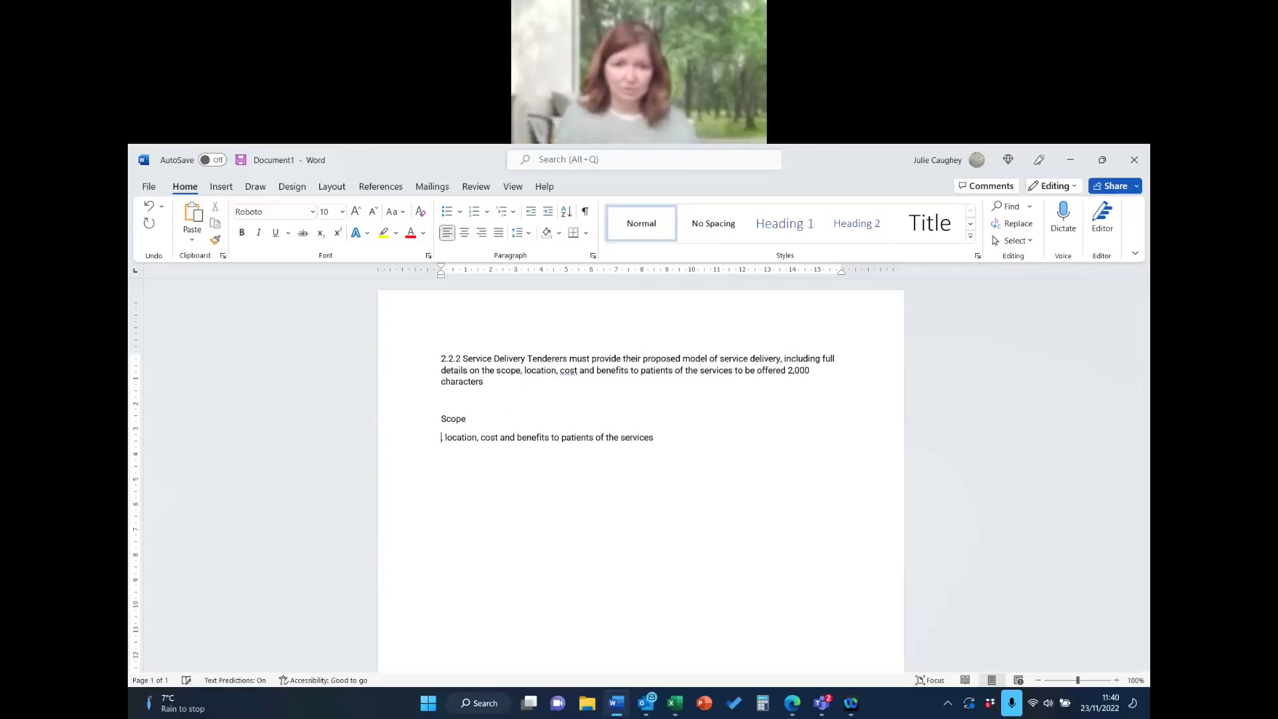
key(Delete)
click(476, 437)
key(BackSpace)
key(Return)
key(Delete)
key(Delete)
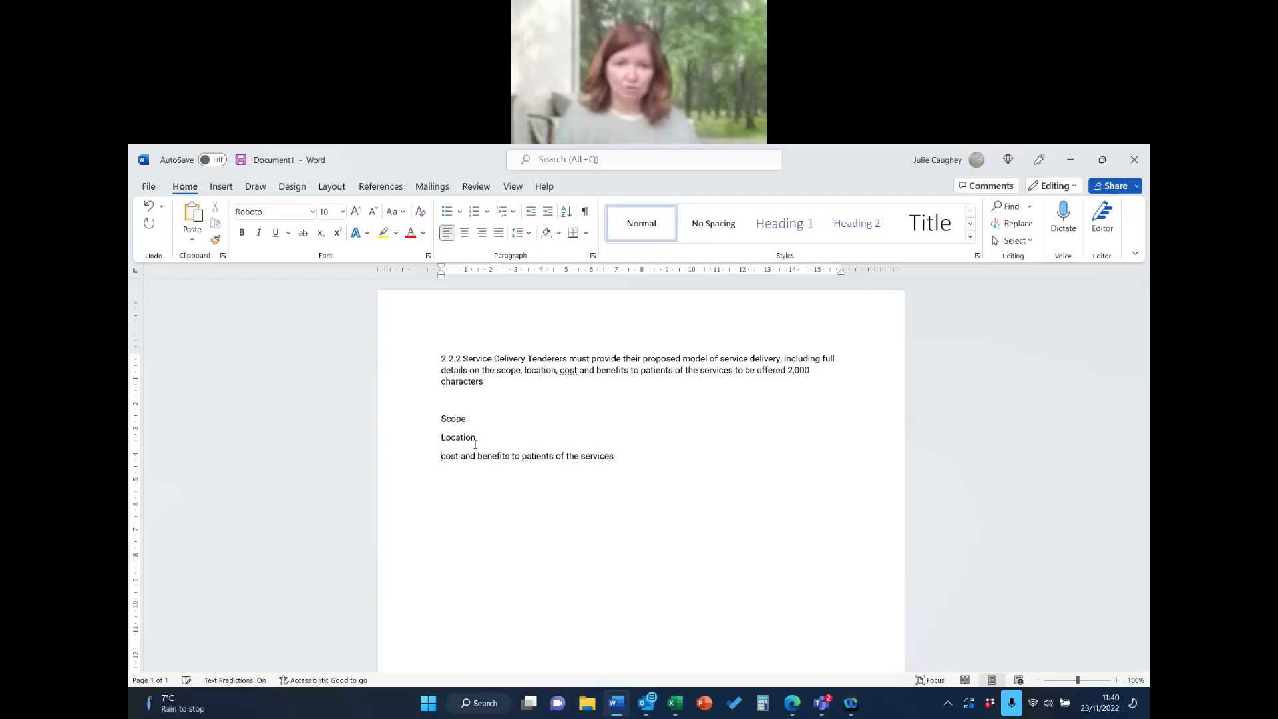
Put "Cost" on its own line and remove "and" so that "benefits to patients of the services" starts the line directly below.
key(Return)
key(Delete)
key(Return)
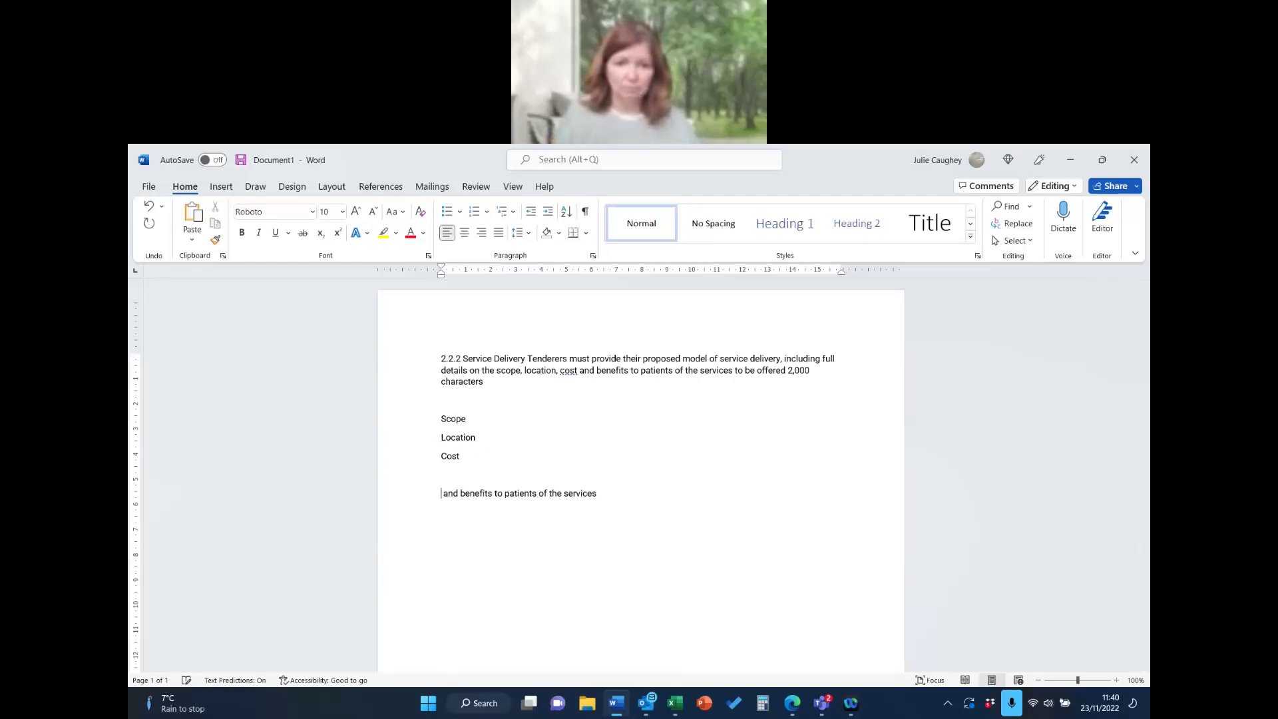
key(Delete)
key(Delete)
key(Delete)
key(Delete)
key(Delete)
key(Delete)
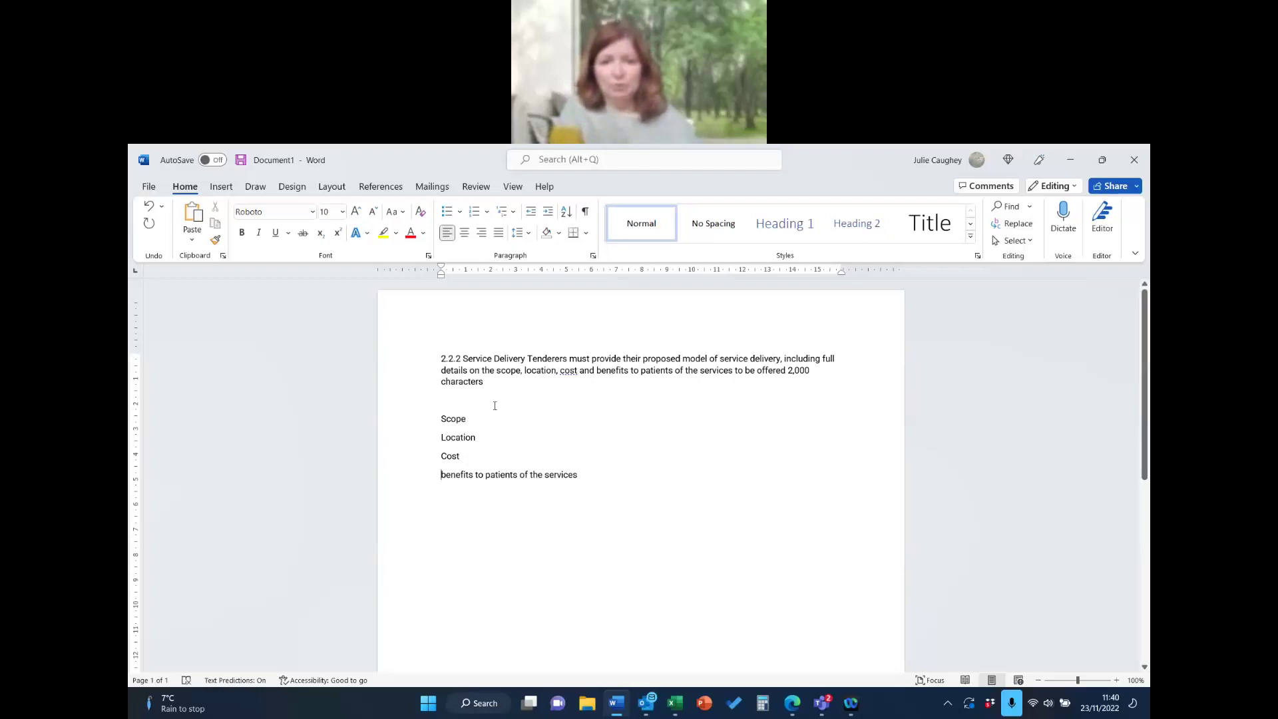
Add the heading "Overview of Service Delivery" on the empty line between the question and "Scope".
click(446, 405)
text(Ove)
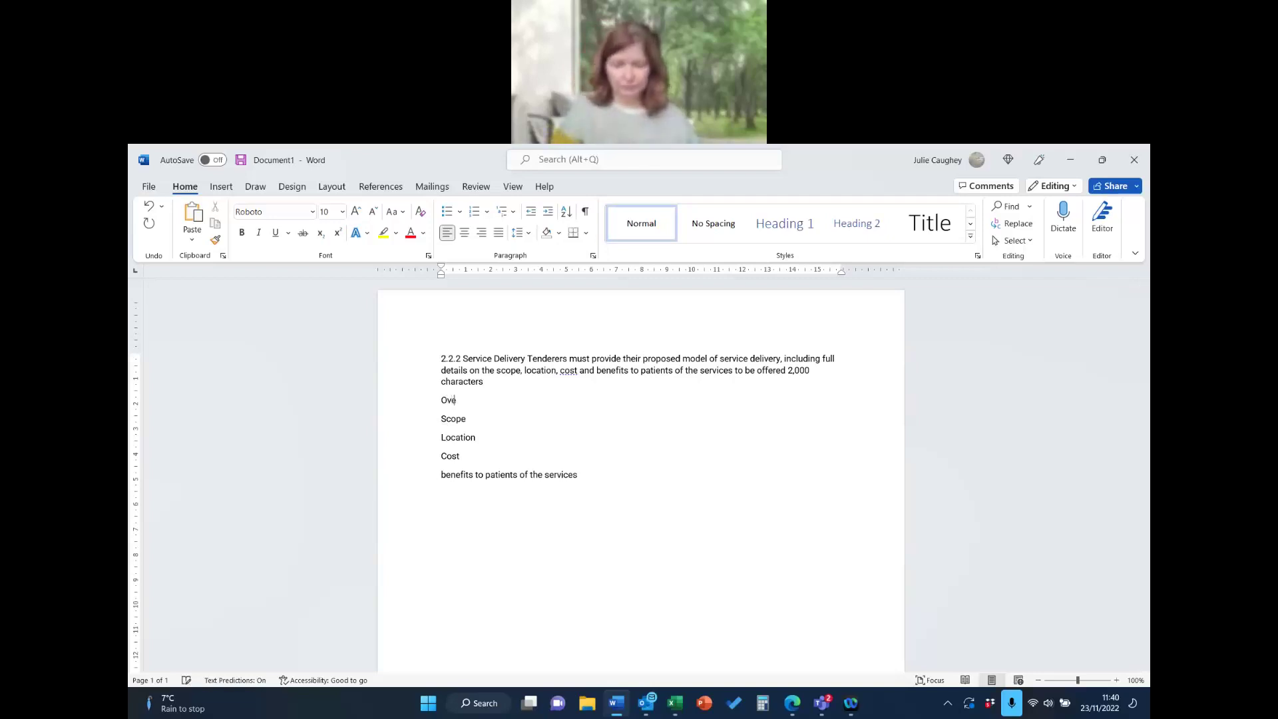
text(rview of SErv)
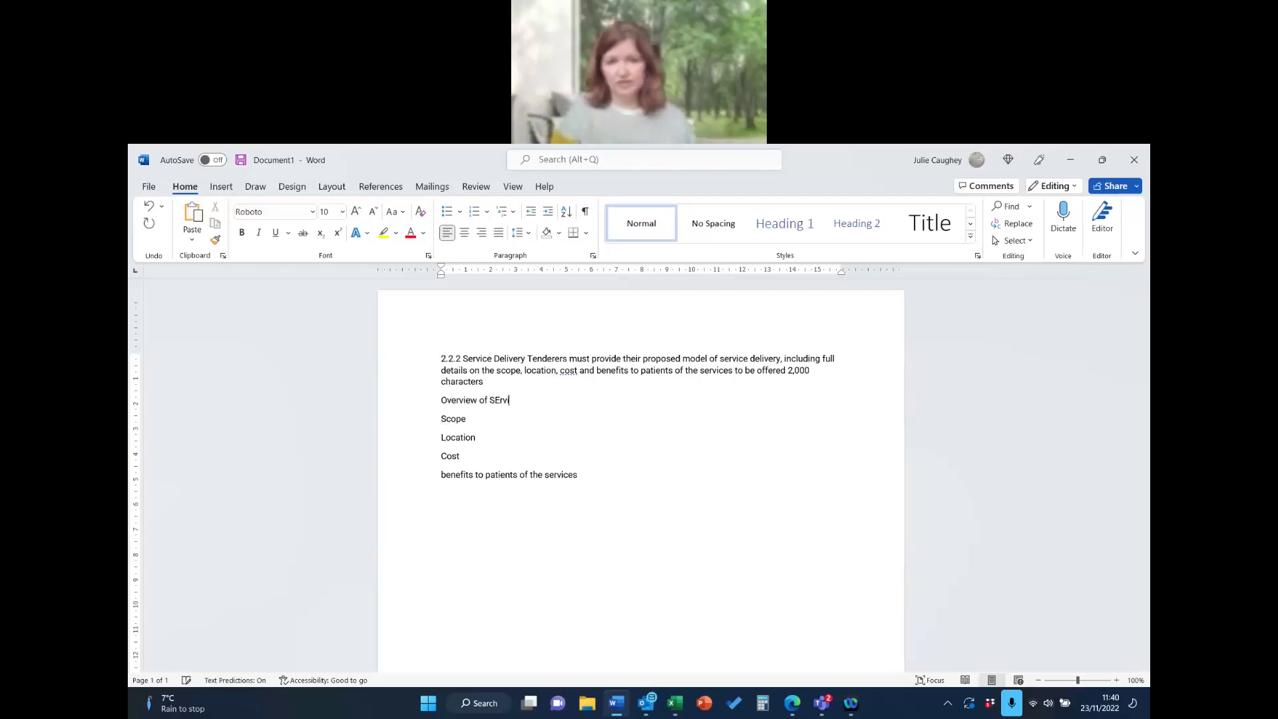
key(BackSpace)
key(BackSpace)
text(vice Delivery)
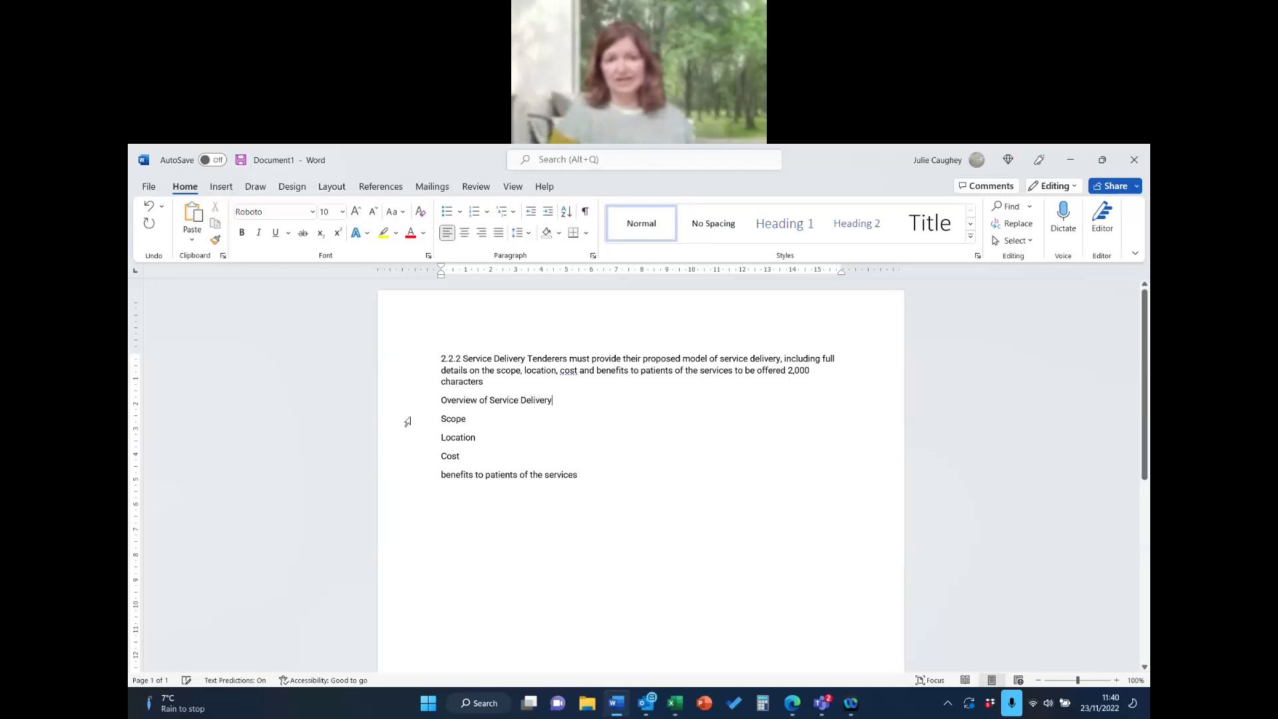
Capitalise the first letter of the last heading so it reads "Benefits to patients of the services".
click(438, 474)
text(B)
key(Delete)
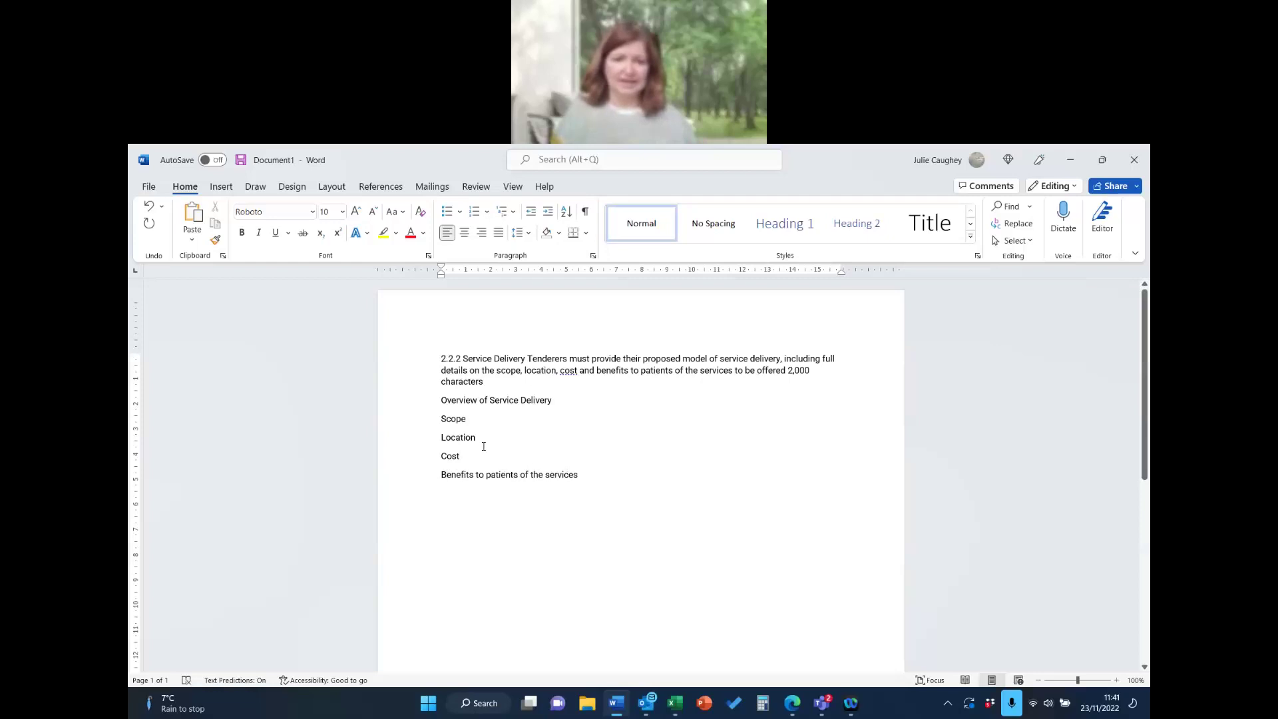